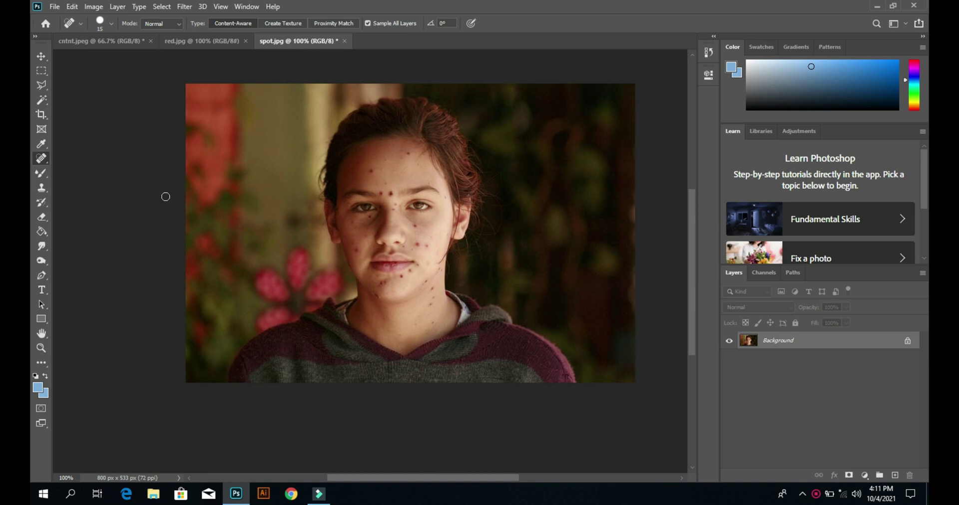
Step: Choose the Spot Healing Brush Tool from the healing tools for retouching the portrait
right_click(41, 159)
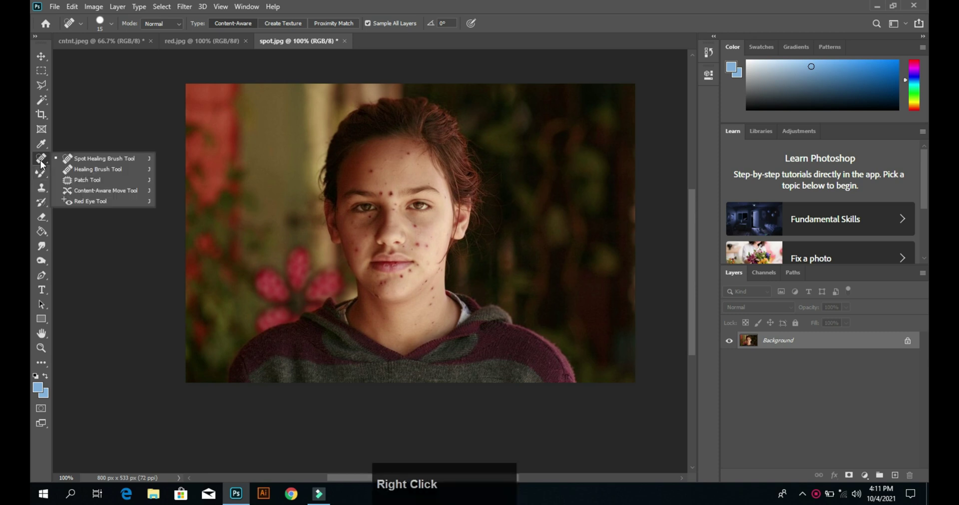
left_click(131, 158)
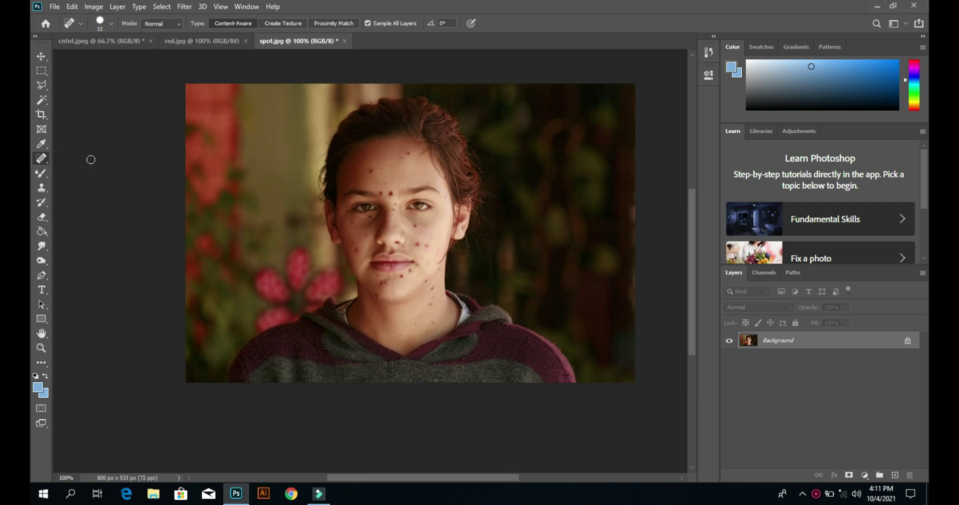
right_click(44, 159)
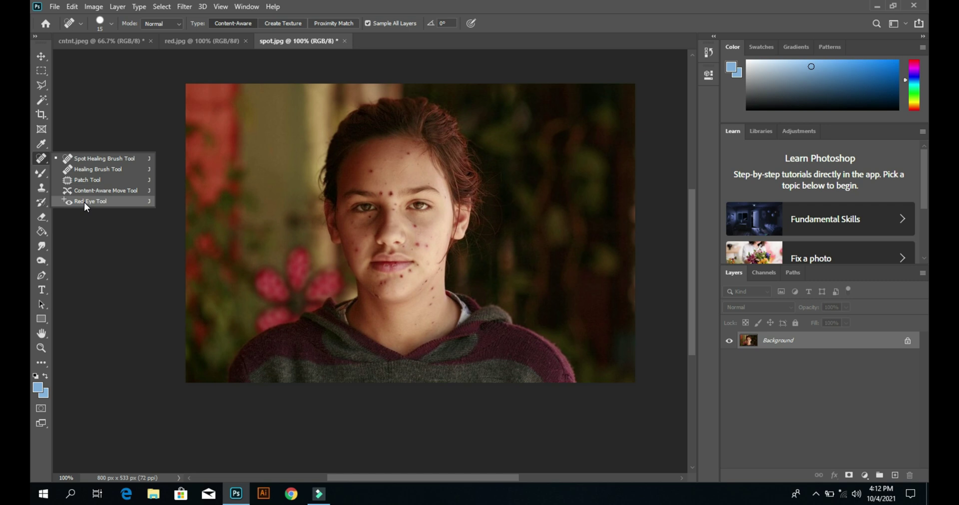
left_click(99, 160)
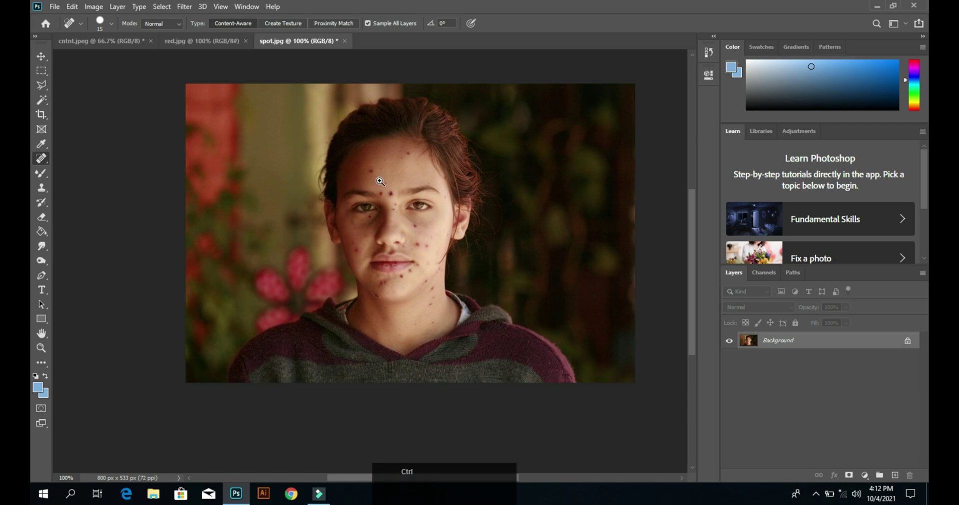
Step: Set the Spot Healing Brush size to 20 to fit the blemishes on the face
key("ctrl+space")
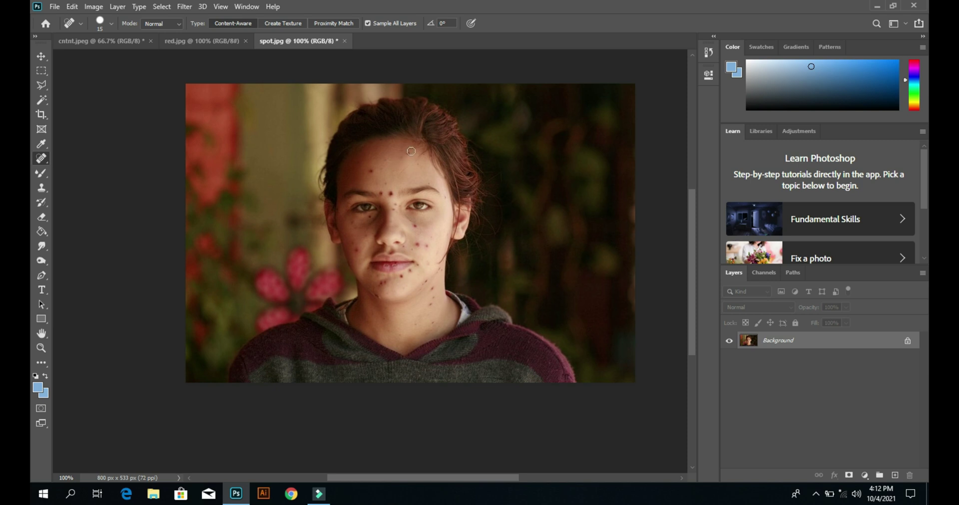
left_click(401, 239, "ctrl")
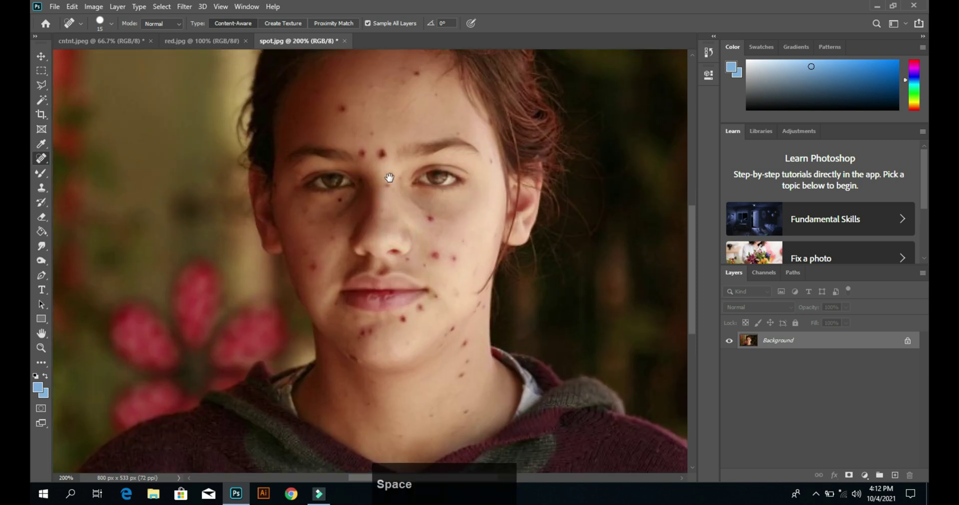
left_click_drag(389, 178, 389, 218)
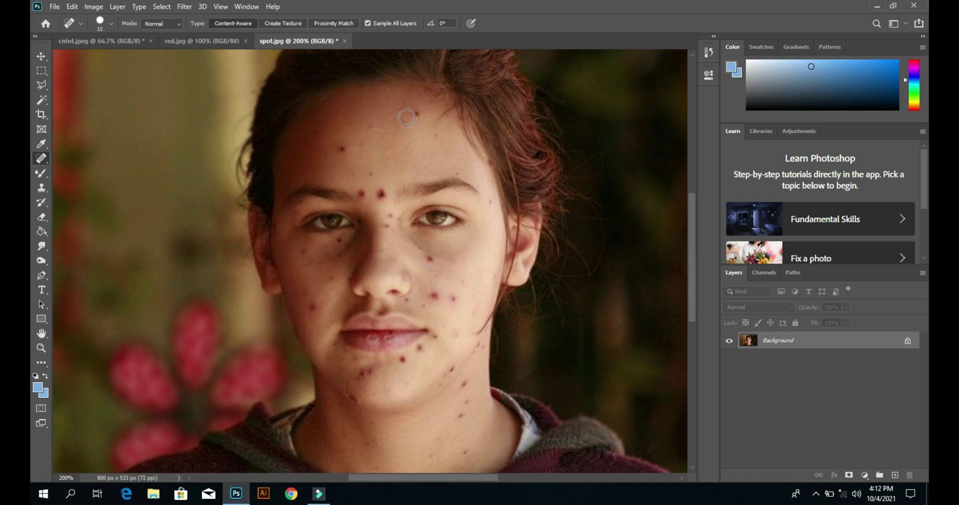
key("bracketright")
key("bracketright")
key("bracketright")
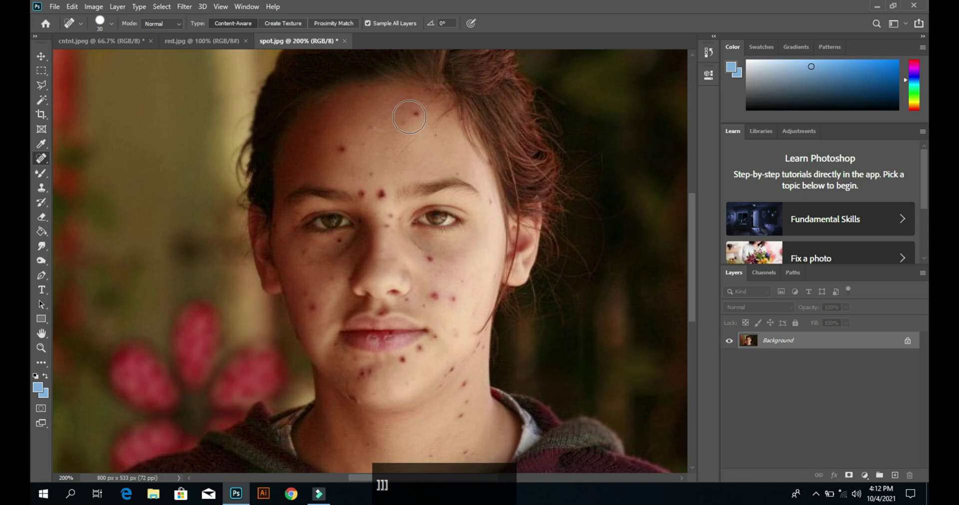
key("bracketleft")
key("bracketleft")
key("bracketleft")
key("bracketright")
key("bracketright")
key("bracketright")
key("bracketright")
key("bracketright")
key("bracketleft")
key("bracketleft")
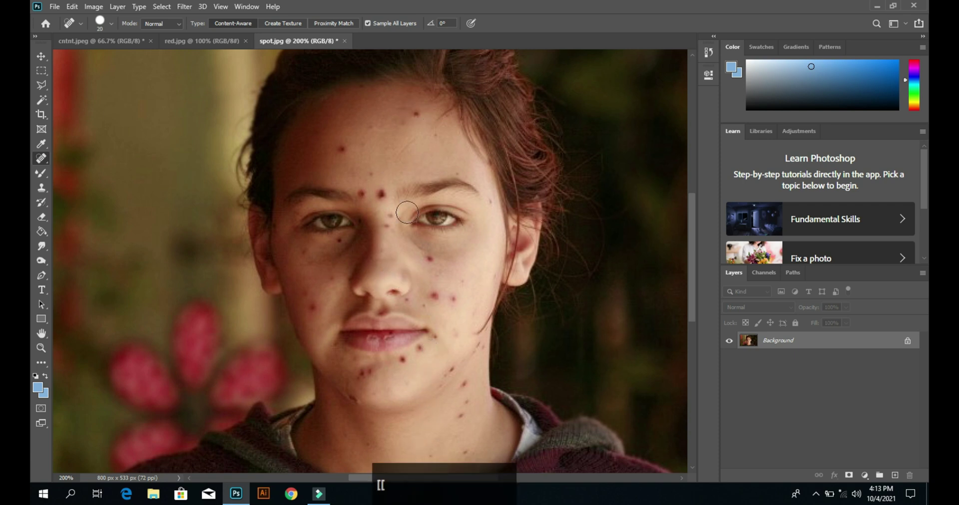
Step: Remove the dark spots on the forehead and between the eyebrows with the Spot Healing Brush at size 20
left_click(415, 116)
left_click(403, 111)
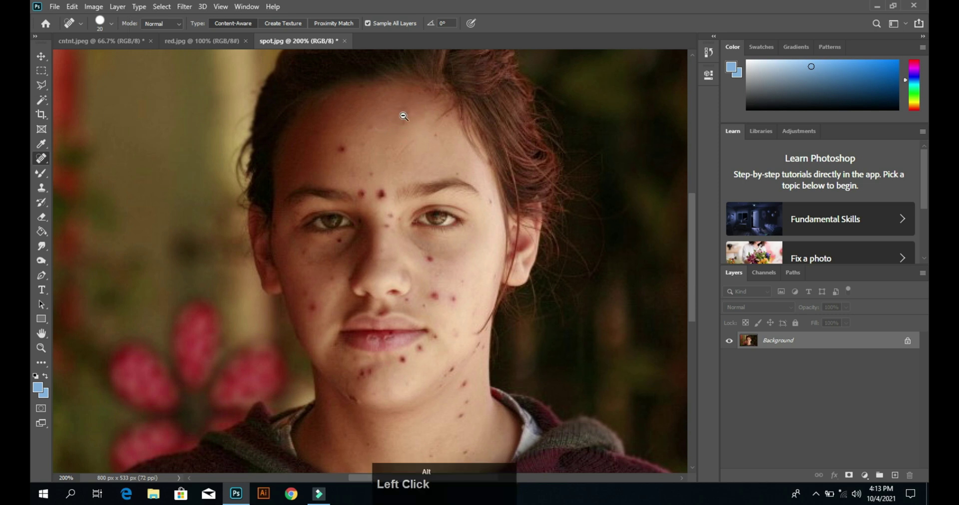
key("ctrl+1")
left_click_drag(406, 208, 423, 112)
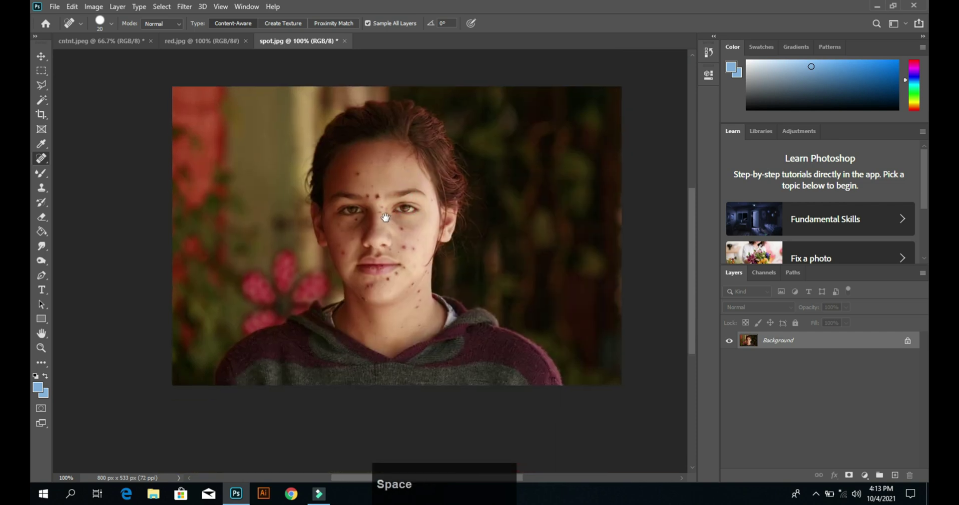
left_click(362, 200, "ctrl")
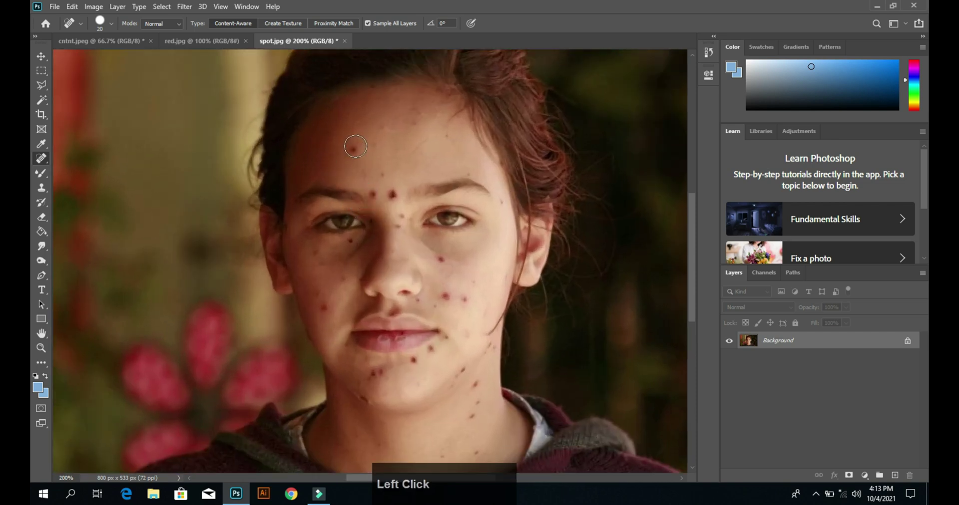
key("bracketleft")
key("bracketright")
key("bracketright")
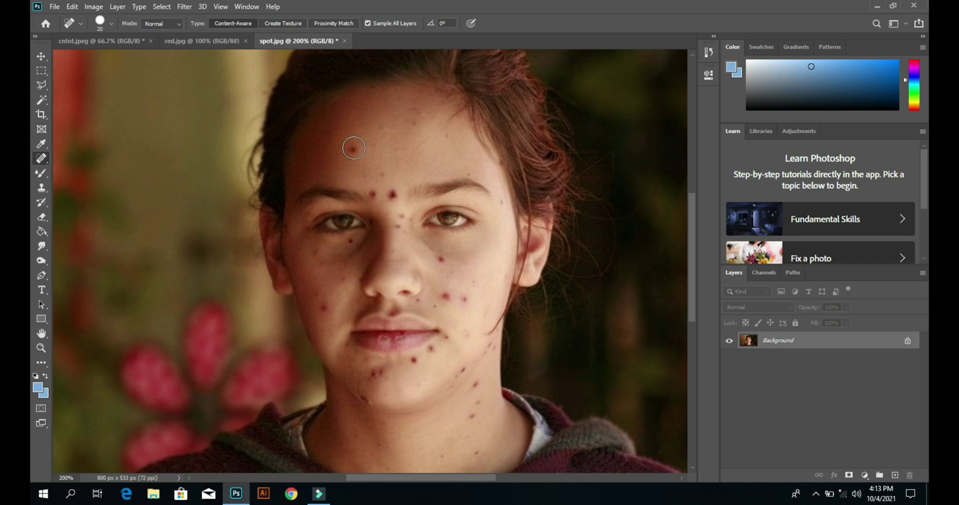
left_click(354, 148)
left_click(391, 196)
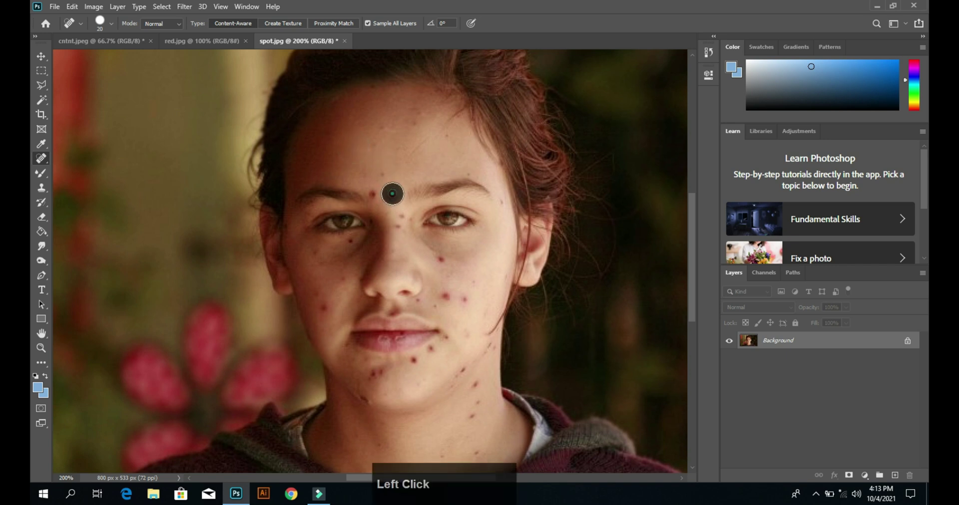
left_click(375, 192)
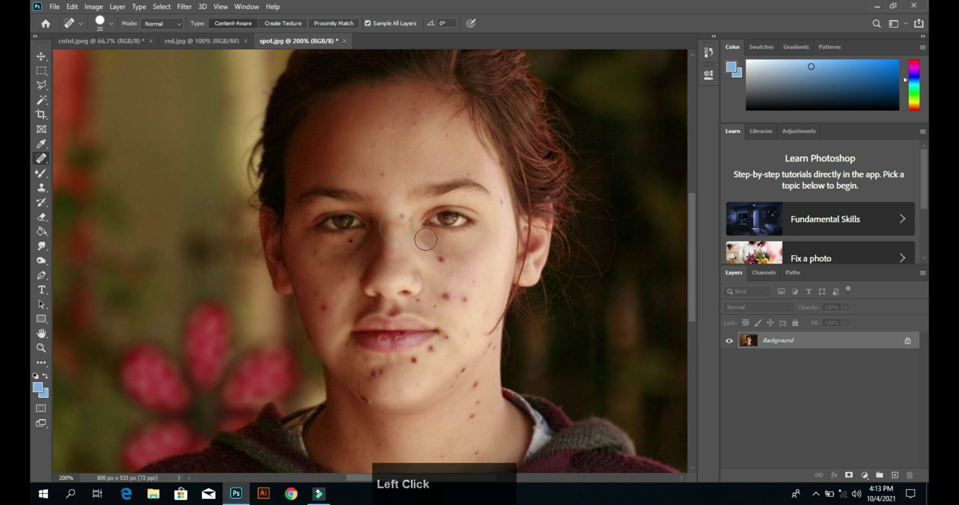
Step: Heal the spots on the nose bridge, beside the nose and on the brighter cheek, using brush sizes 15 and 20
key("[")
left_click(402, 218)
left_click(439, 258)
left_click(447, 298)
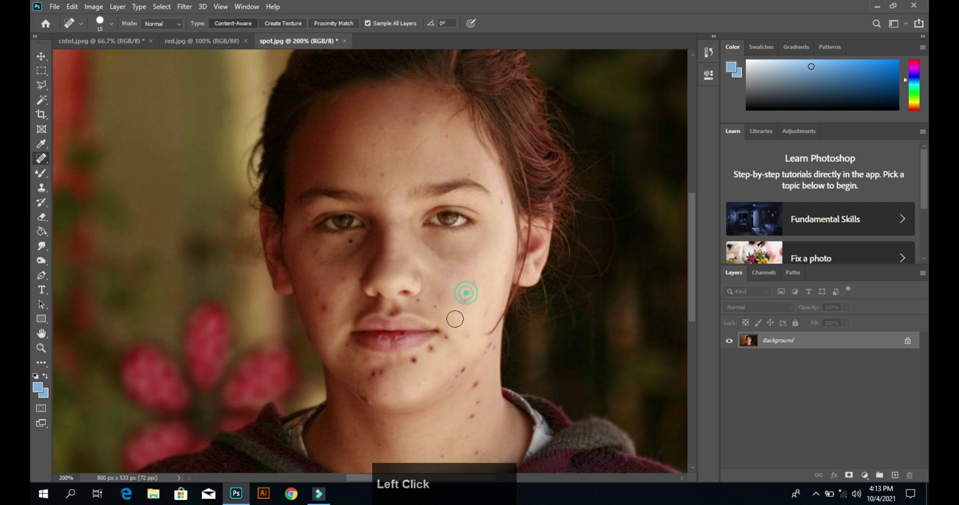
key("bracketright")
left_click(465, 301)
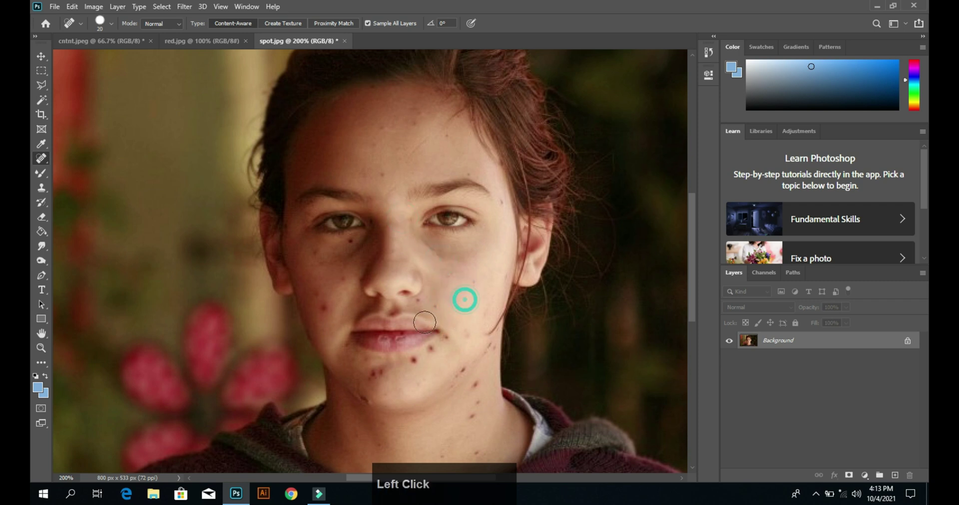
left_click(438, 306)
key("bracketleft")
left_click(423, 302)
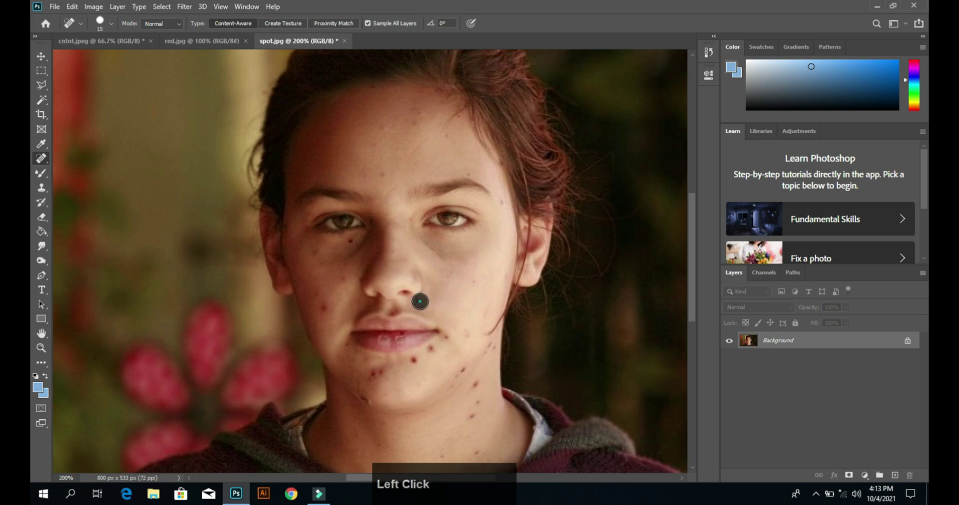
Step: Heal the spots on the shaded cheek and under the eye on that side at brush size 15
left_click(326, 309)
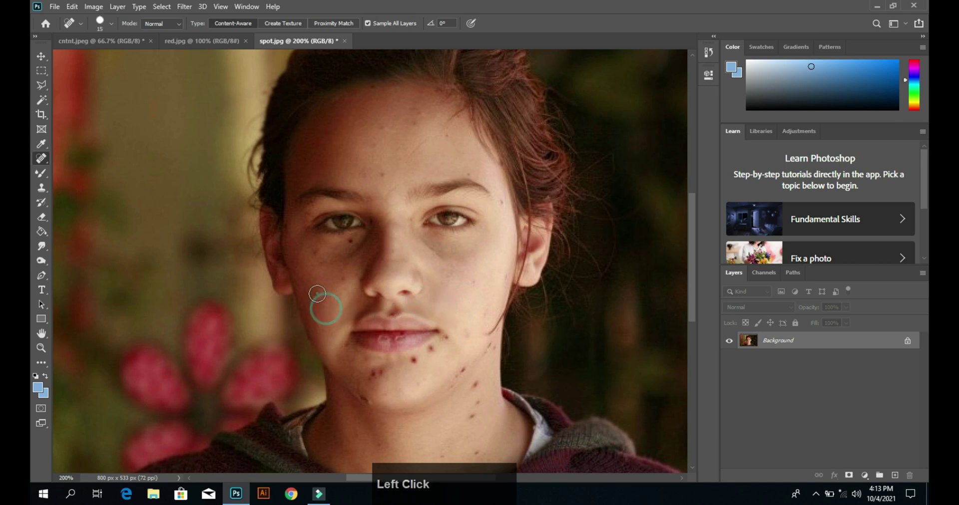
left_click(351, 240)
left_click(319, 249)
Step: Remove the spots on the chin, below the lips and at the corner of the mouth with the size 15 brush
left_click(375, 371)
left_click(380, 370)
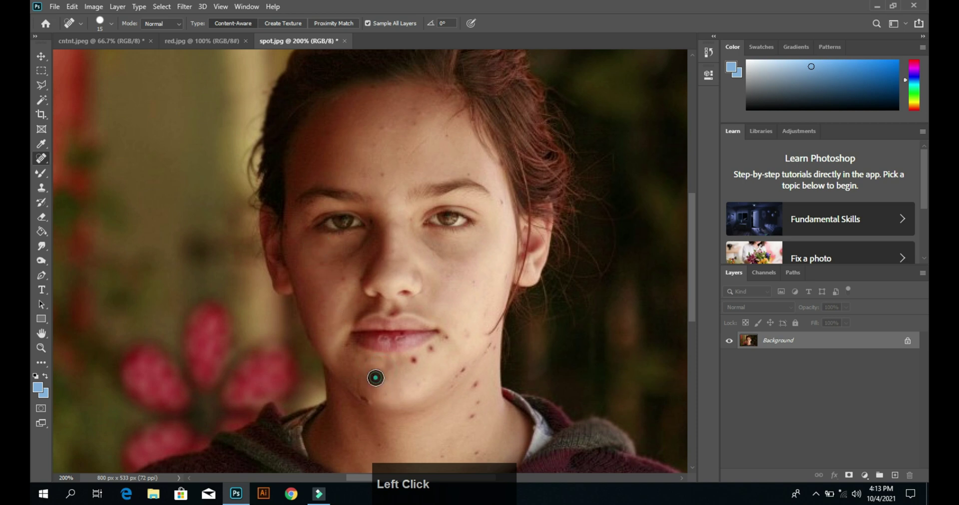
left_click(429, 351)
left_click(414, 360)
left_click(431, 348)
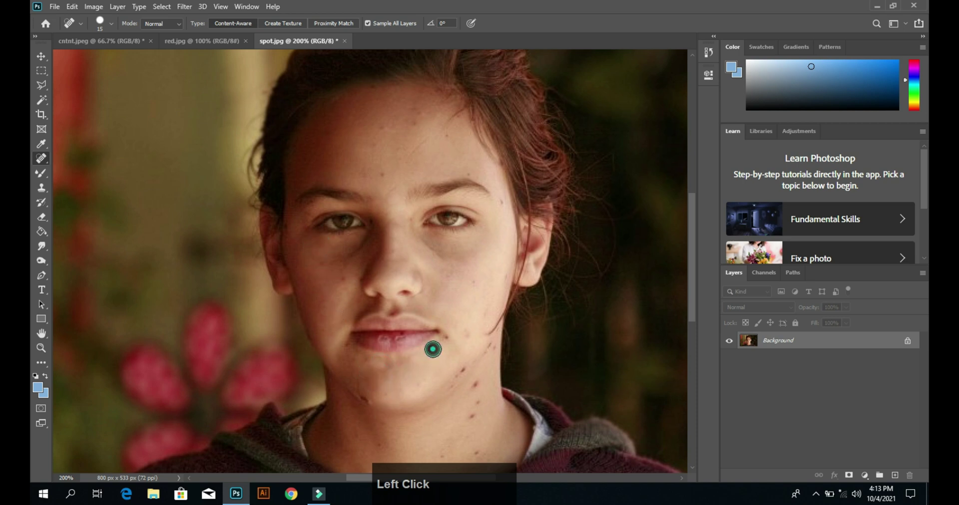
left_click(449, 338)
Step: Heal the spots on the neck and along both sides of the jawline, enlarging the brush to 20 for the jawline
left_click(480, 387)
left_click(472, 414)
left_click(483, 399)
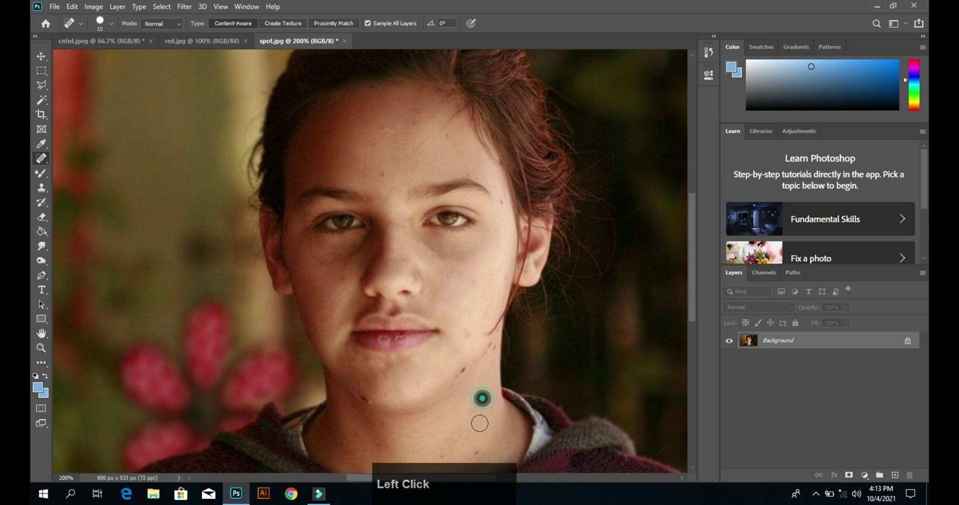
left_click(476, 454)
key("bracketright")
left_click(459, 372)
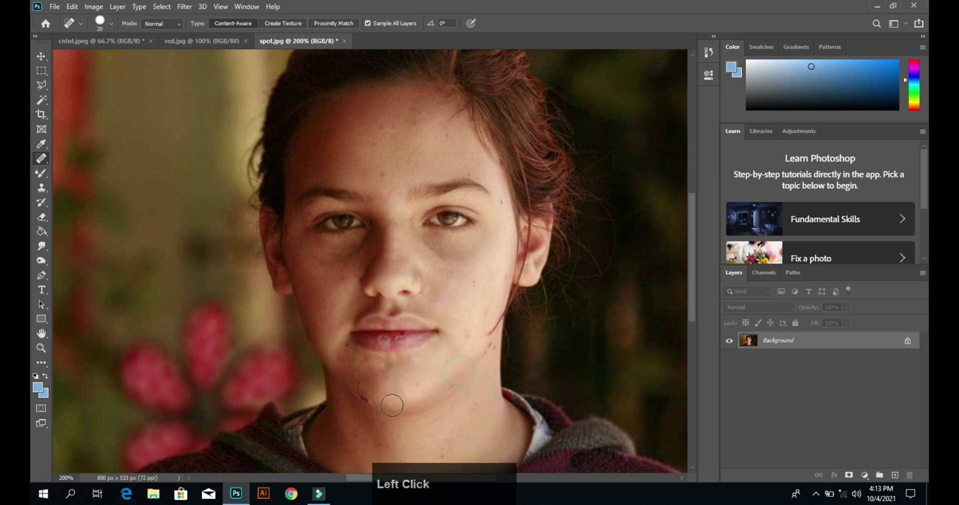
left_click(369, 392)
left_click(359, 382)
left_click(357, 365)
Step: Compare the retouched portrait with the original spot.jpg state in the history, then return to the last Spot Healing Brush state
key("ctrl+minus")
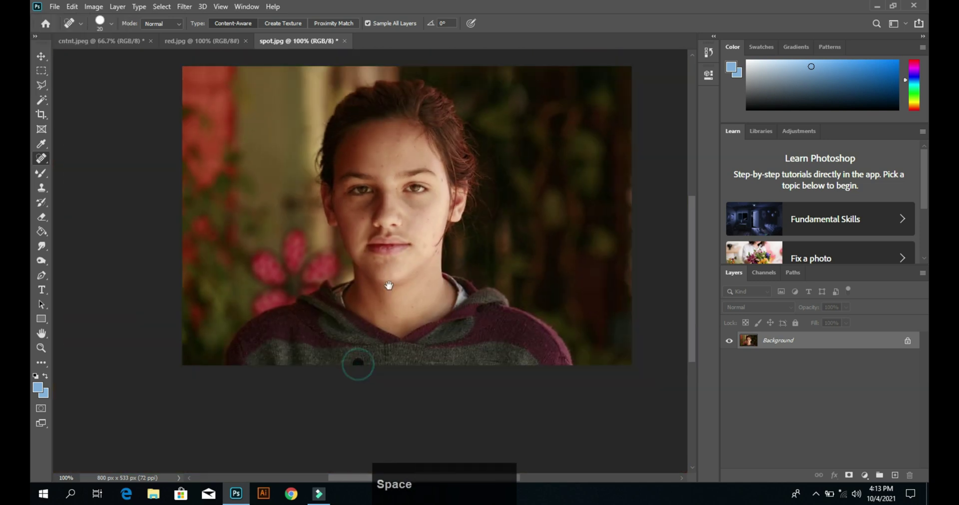
left_click_drag(387, 284, 403, 330)
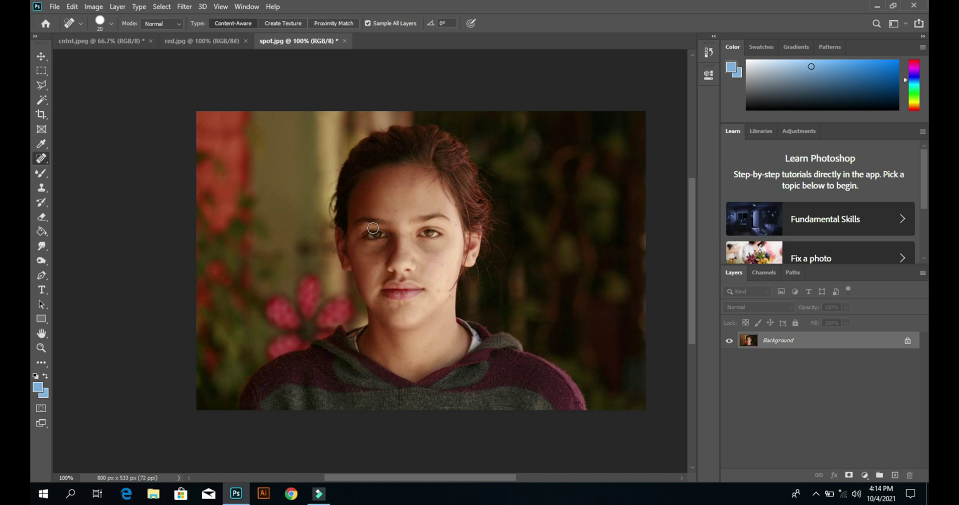
left_click(708, 52)
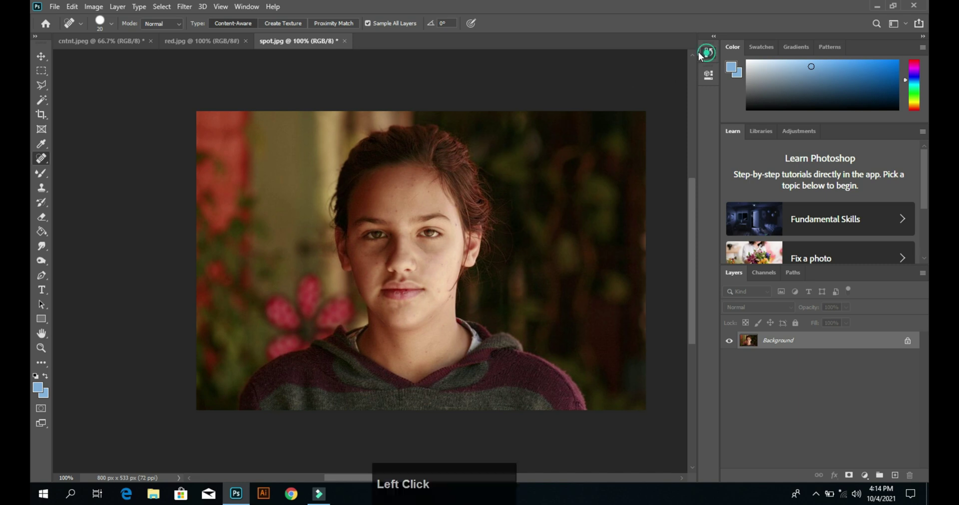
scroll(611, 92, "up", 5)
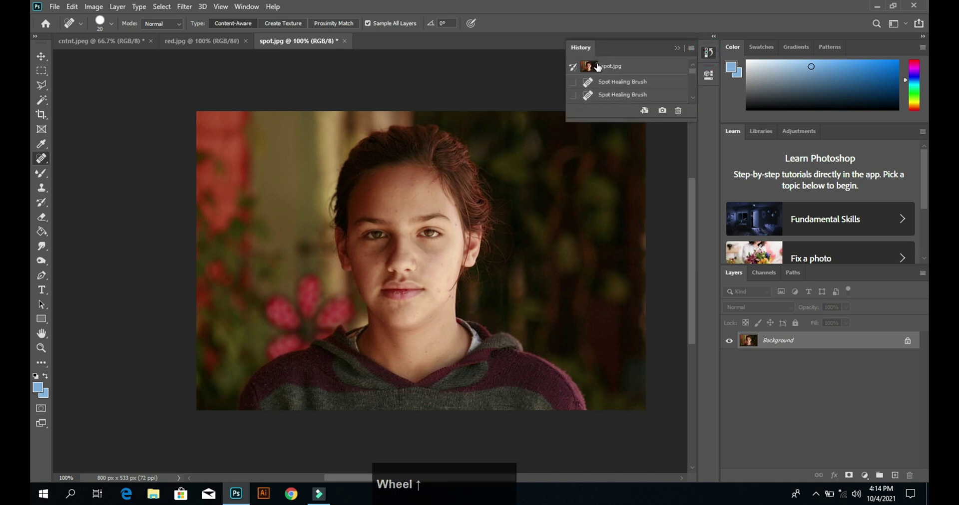
left_click(611, 66)
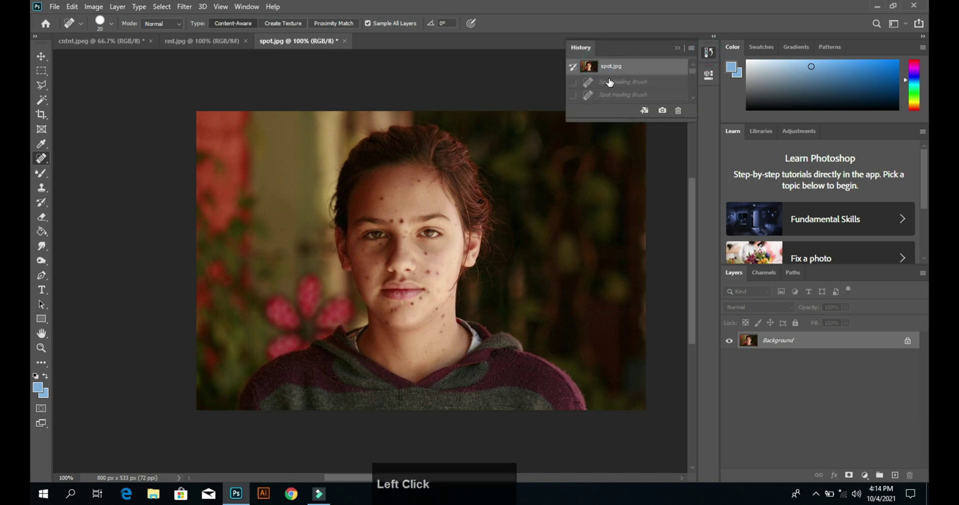
scroll(609, 82, "down", 3)
scroll(608, 97, "down", 1)
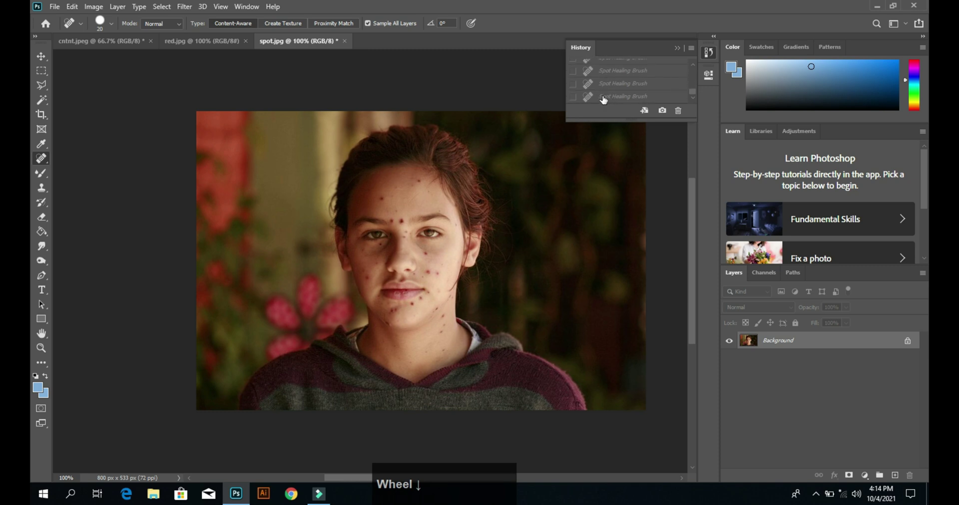
left_click(604, 96)
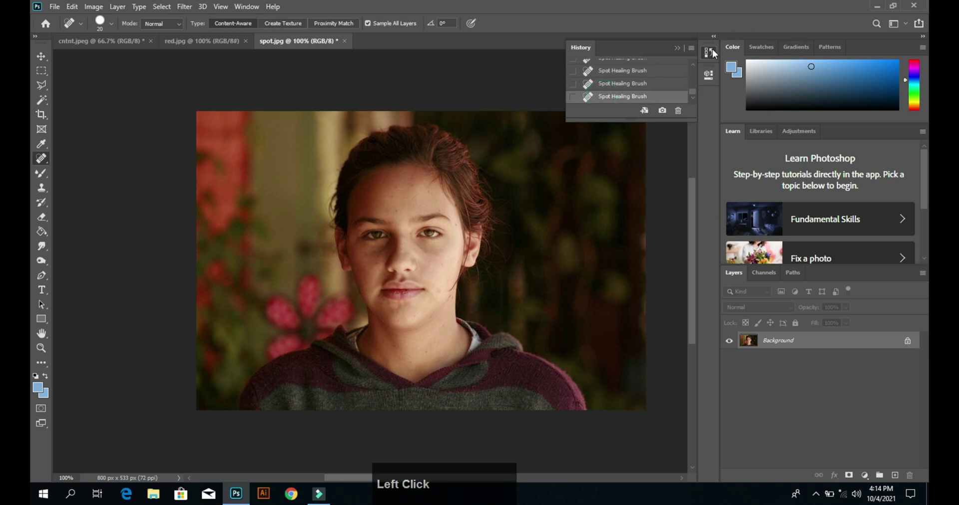
left_click(678, 49)
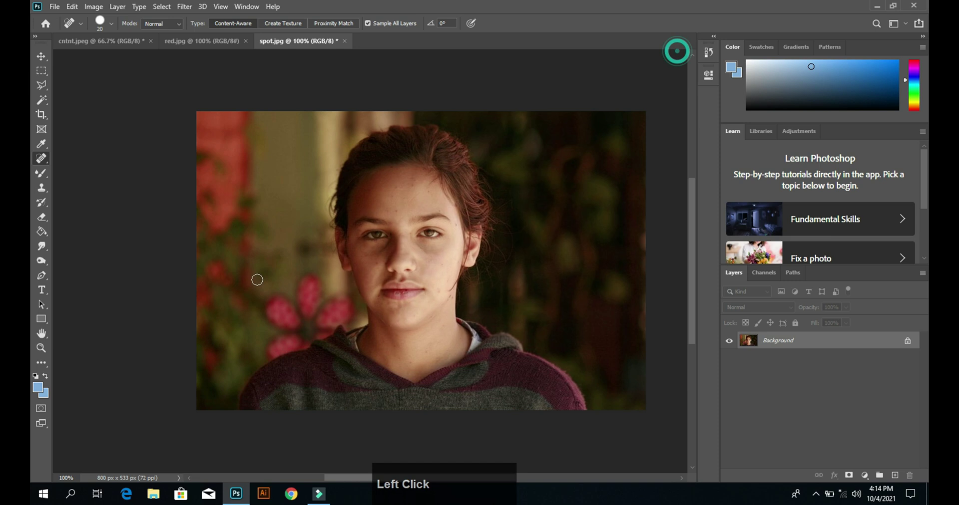
right_click(34, 157)
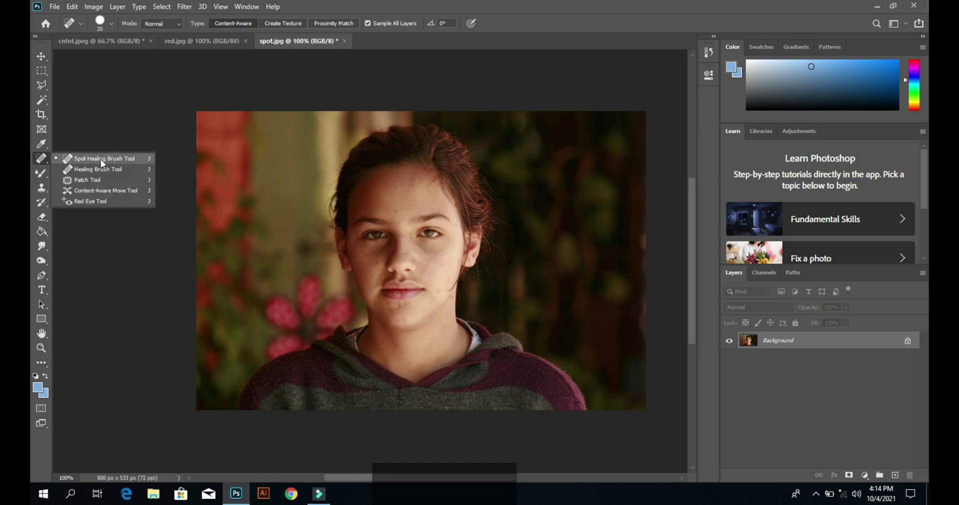
left_click(121, 159)
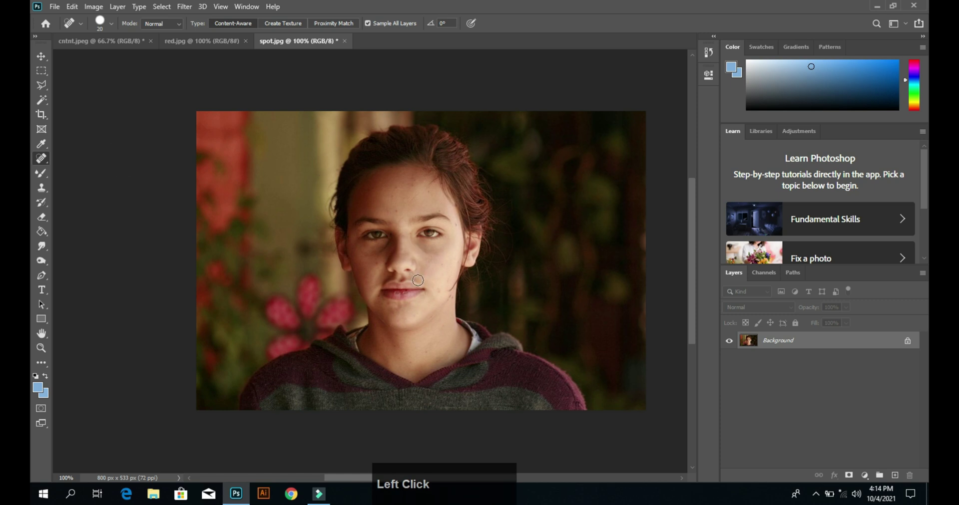
key("ctrl+space")
left_click_drag(419, 280, 401, 279)
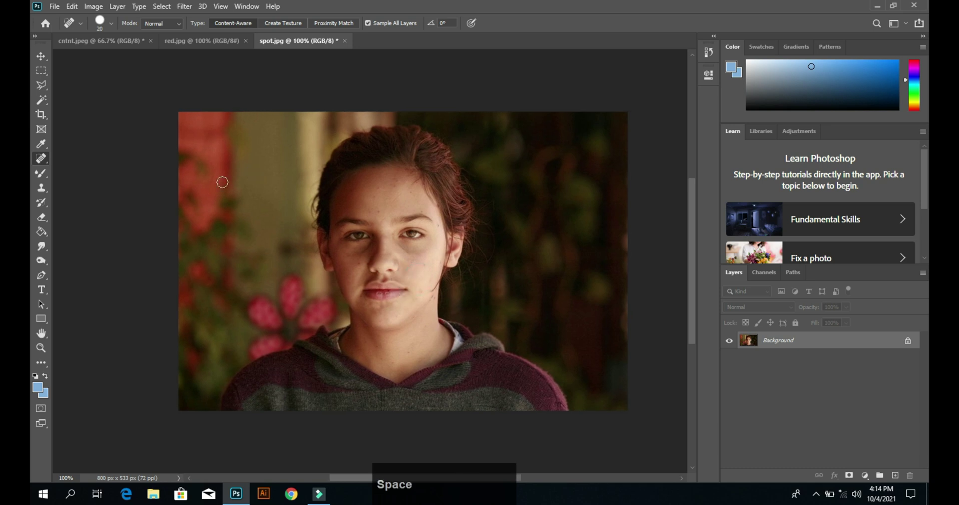
right_click(41, 159)
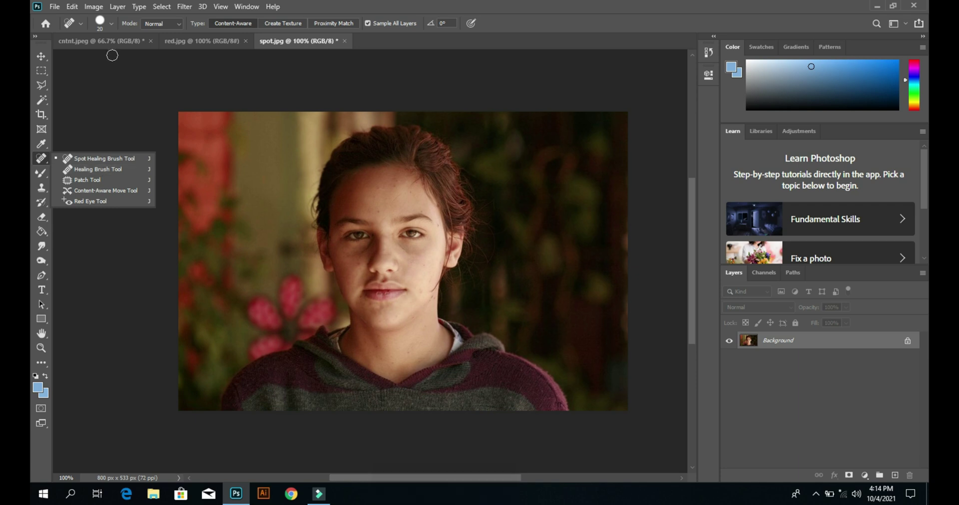
Step: Open the photo Healing.jpg from the Downloads folder
left_click(124, 42)
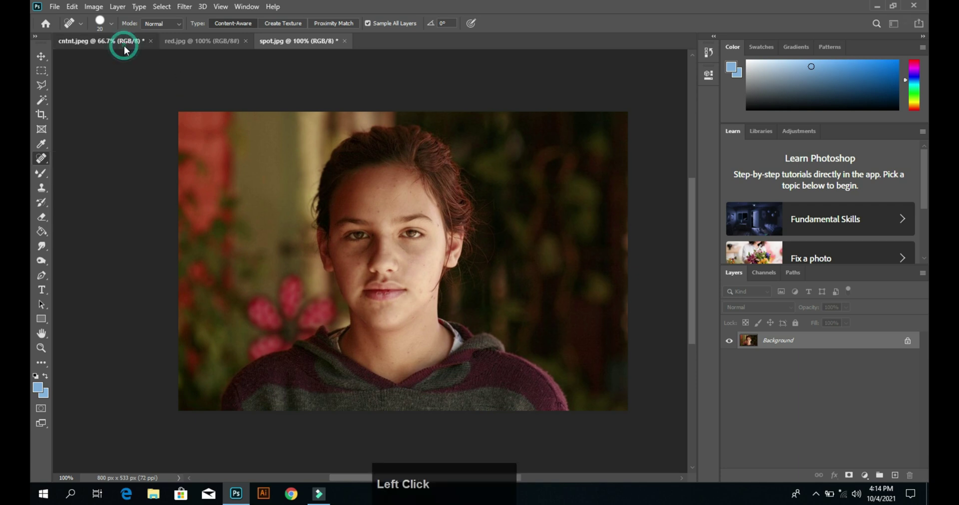
left_click(196, 42)
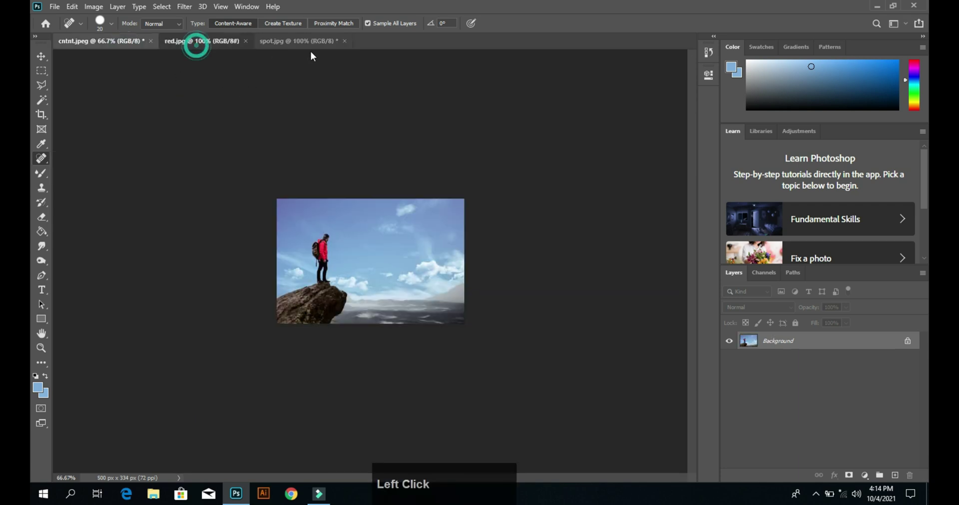
left_click(112, 42)
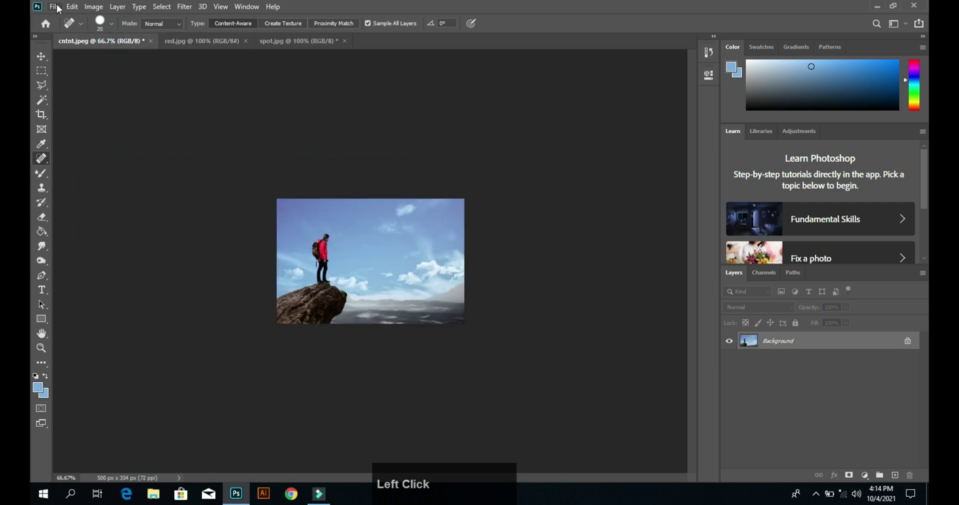
left_click(54, 6)
left_click(62, 22)
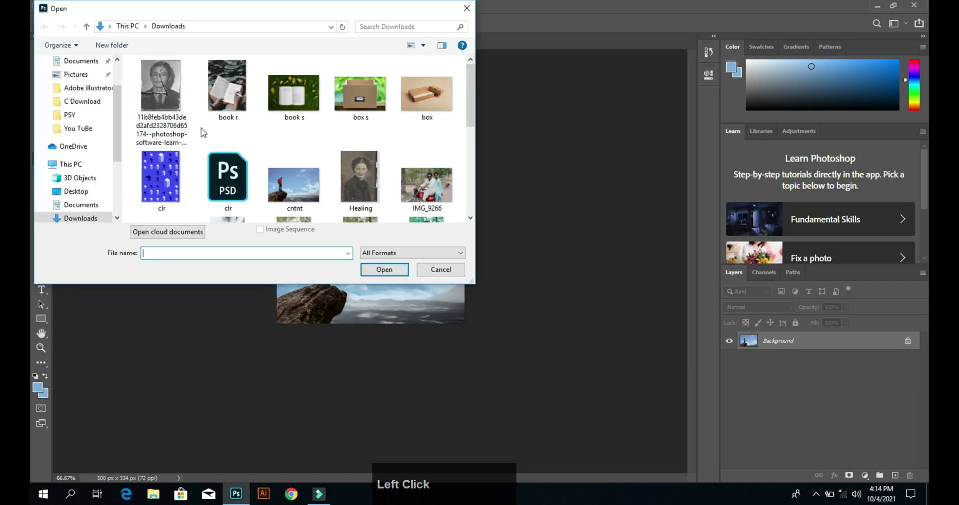
double_click(349, 170)
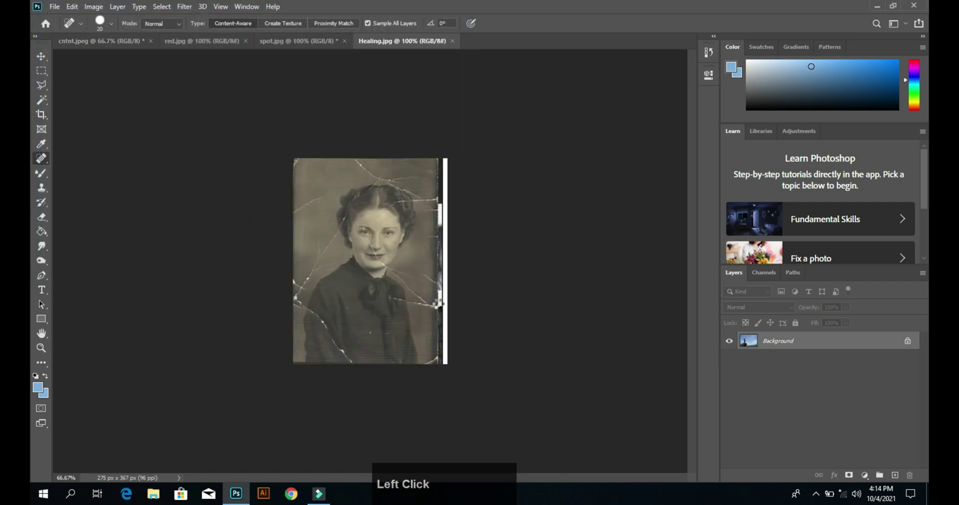
Step: Enlarge the old portrait to 200% and switch to the Healing Brush Tool
key("ctrl+plus")
left_click(406, 274)
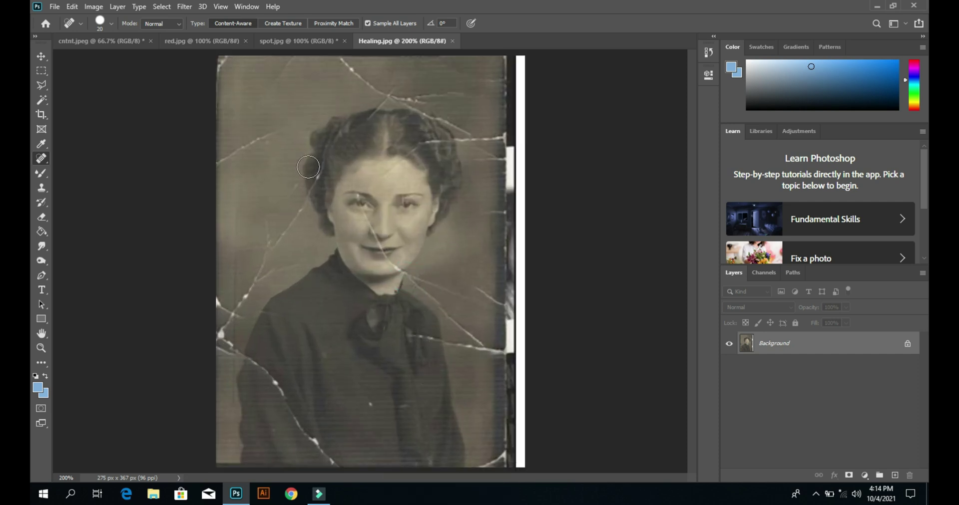
left_click(308, 168, "alt")
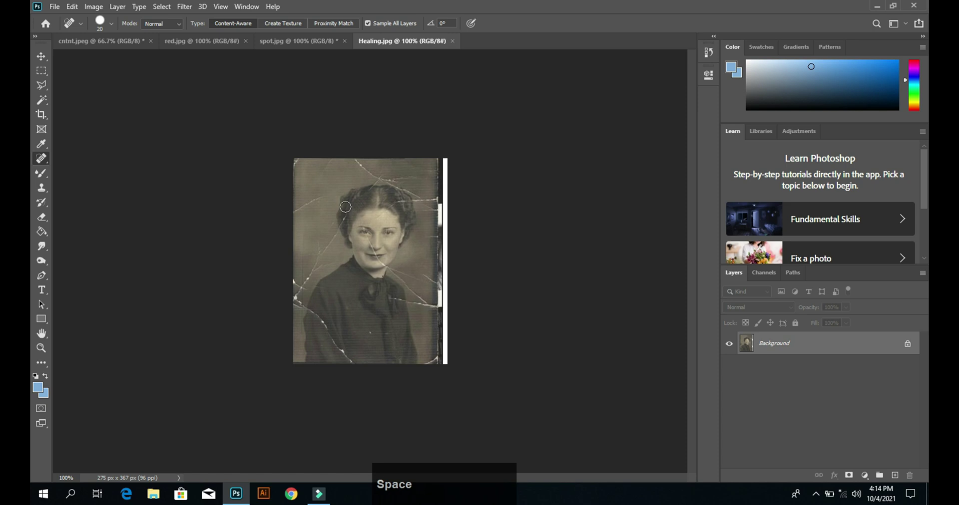
left_click(345, 207, "ctrl")
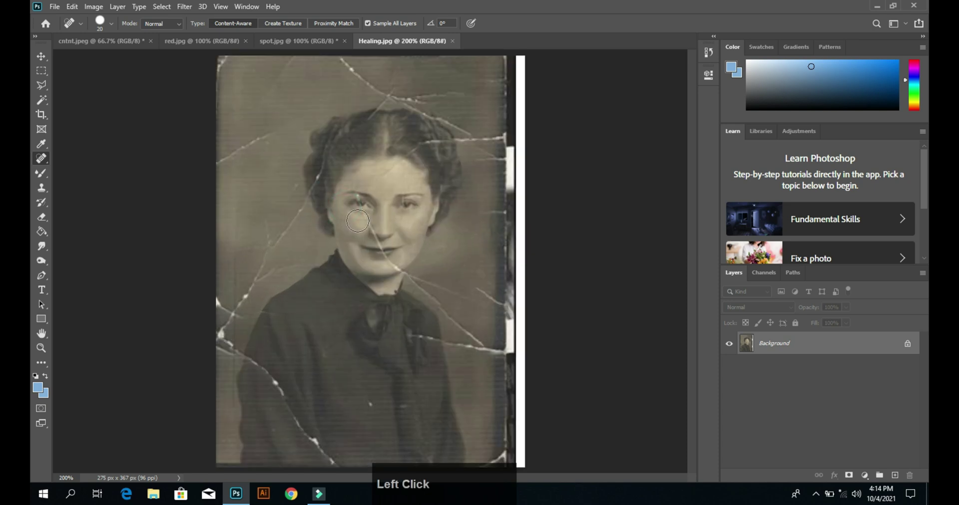
right_click(41, 158)
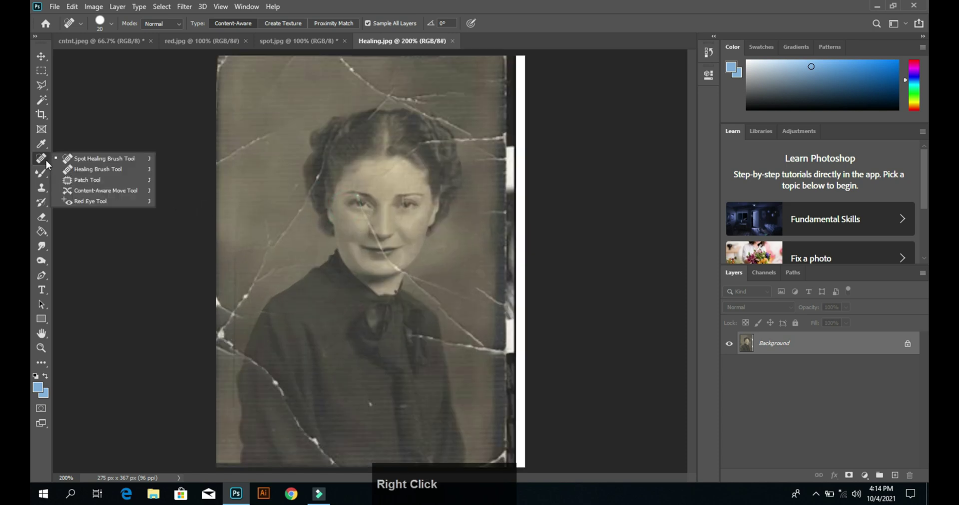
left_click(88, 171)
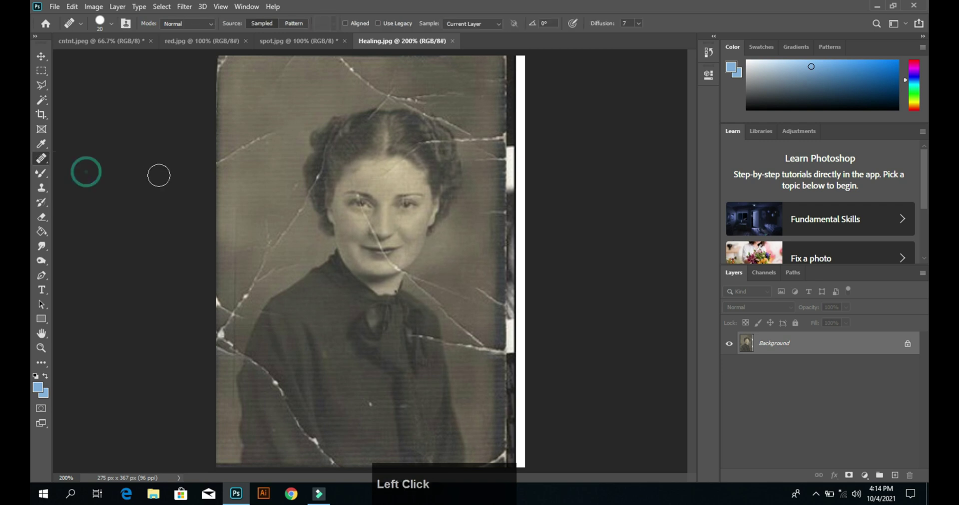
key("space")
left_click_drag(282, 192, 301, 218)
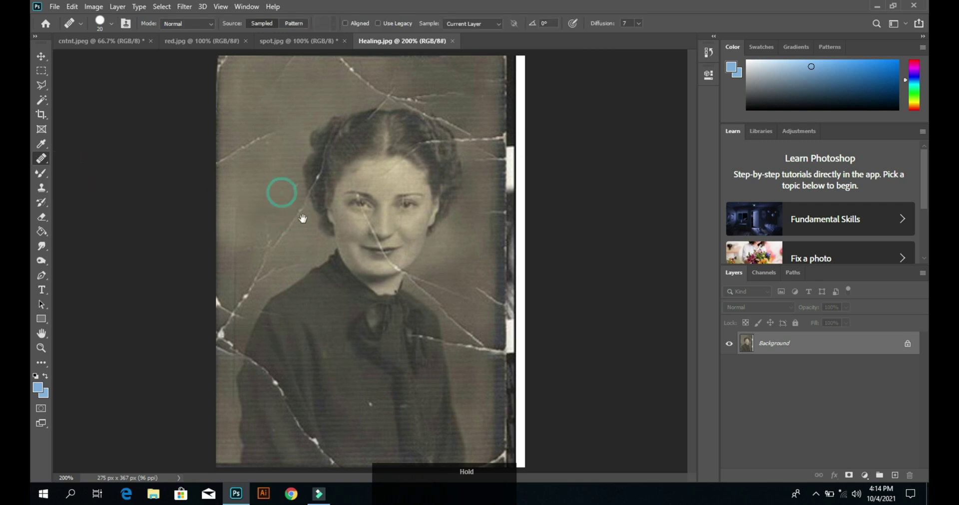
key("space")
left_click_drag(286, 187, 307, 204)
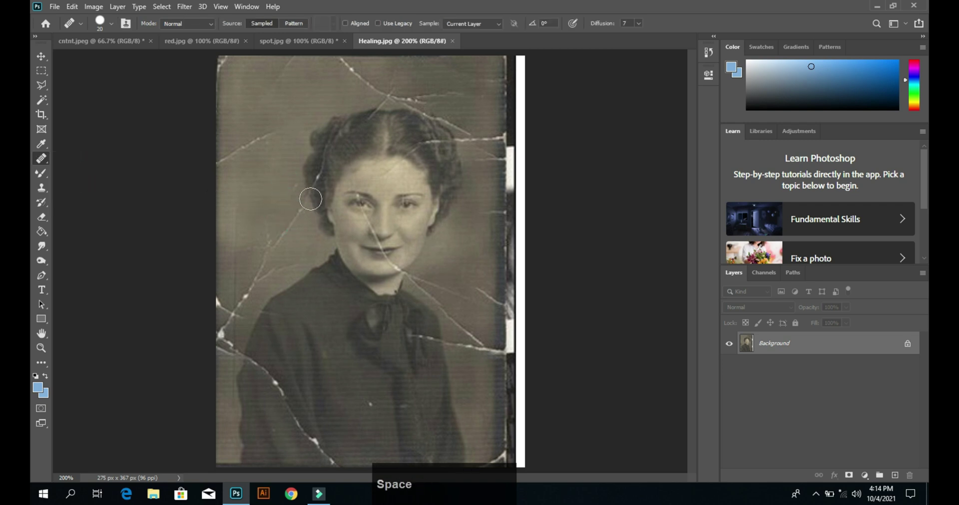
left_click(286, 184)
key("space")
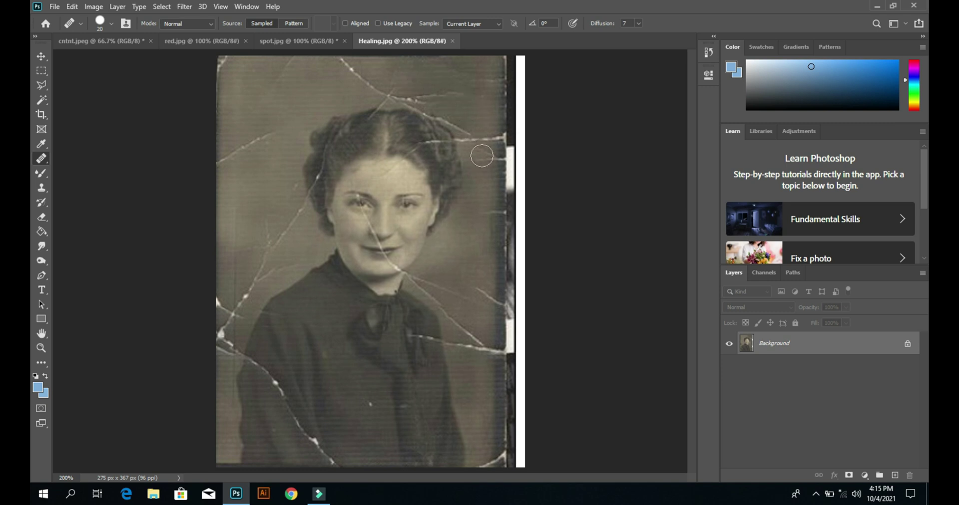
Step: Sample clean backdrop in the photo's upper-left area and heal the cracks across the background left of the woman at brush size 20
left_click(253, 109)
key("alt")
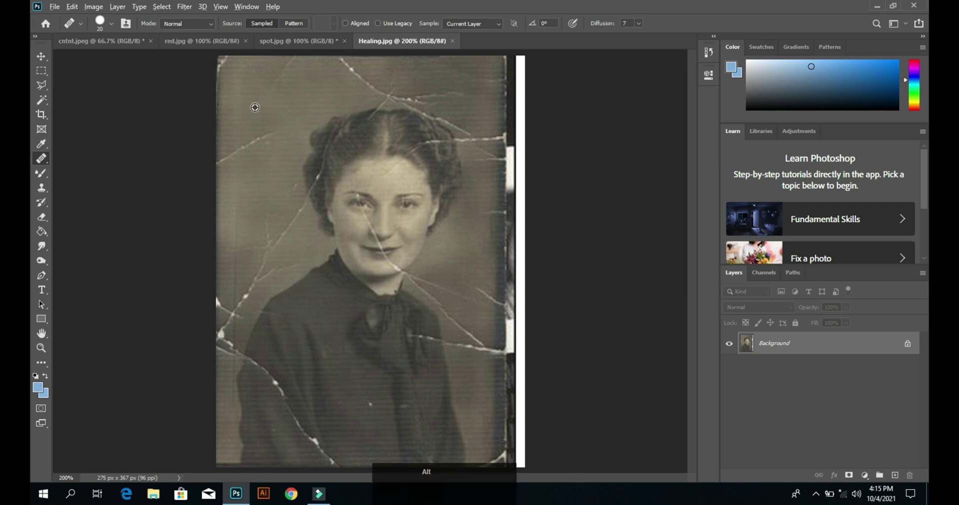
left_click(255, 108, "alt")
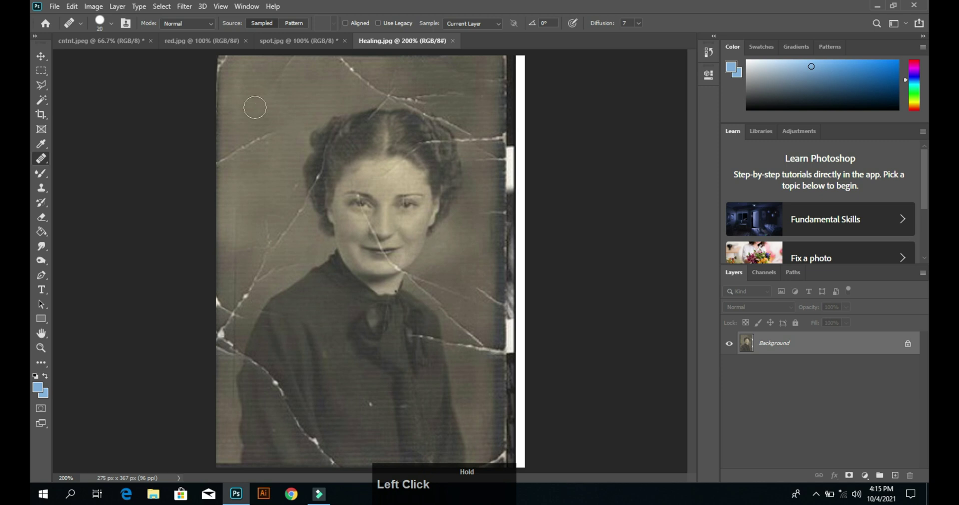
mouse_move(257, 114)
left_mouse_down()
mouse_move(267, 122)
mouse_move(227, 150)
mouse_move(261, 136)
left_mouse_up()
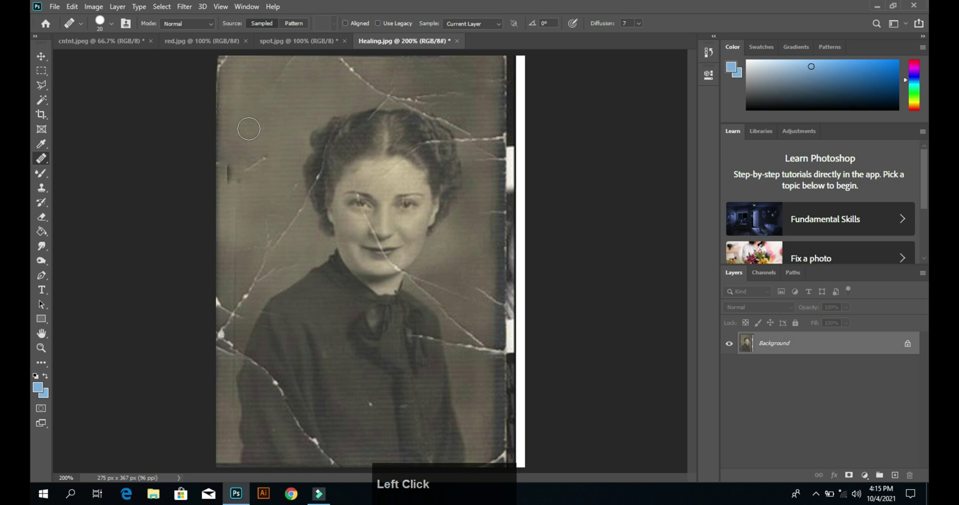
left_click_drag(248, 129, 248, 129)
mouse_move(262, 139)
left_mouse_down()
mouse_move(268, 166)
mouse_move(259, 146)
mouse_move(258, 161)
mouse_move(250, 148)
mouse_move(253, 172)
mouse_move(239, 151)
mouse_move(232, 171)
mouse_move(229, 152)
mouse_move(222, 164)
mouse_move(228, 157)
mouse_move(231, 184)
mouse_move(240, 170)
mouse_move(251, 180)
mouse_move(262, 173)
mouse_move(244, 200)
mouse_move(233, 177)
left_mouse_up()
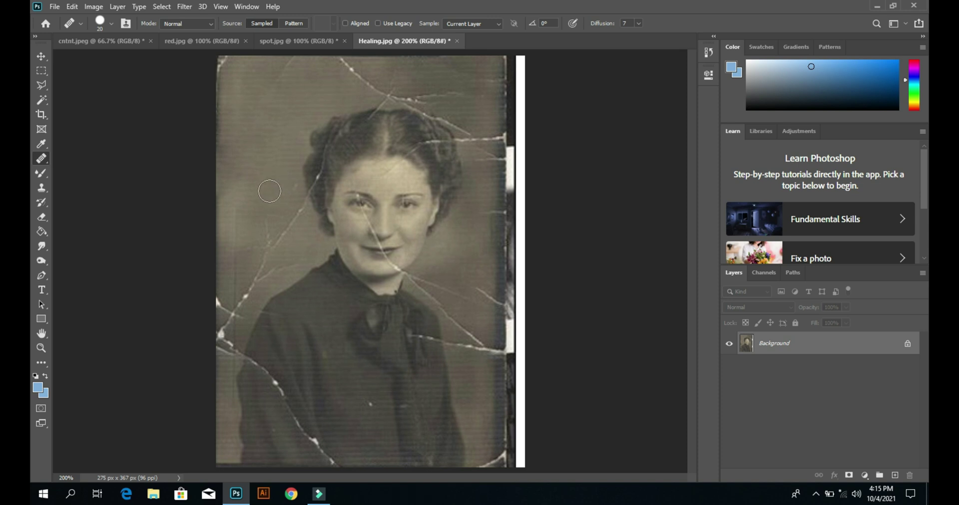
mouse_move(261, 192)
left_mouse_down()
mouse_move(267, 244)
mouse_move(277, 215)
mouse_move(292, 214)
mouse_move(298, 231)
mouse_move(294, 205)
mouse_move(302, 207)
mouse_move(297, 231)
mouse_move(290, 223)
mouse_move(257, 282)
mouse_move(287, 261)
mouse_move(237, 304)
mouse_move(246, 279)
mouse_move(230, 323)
mouse_move(221, 291)
mouse_move(234, 314)
mouse_move(224, 353)
mouse_move(221, 337)
mouse_move(232, 353)
mouse_move(234, 334)
left_mouse_up()
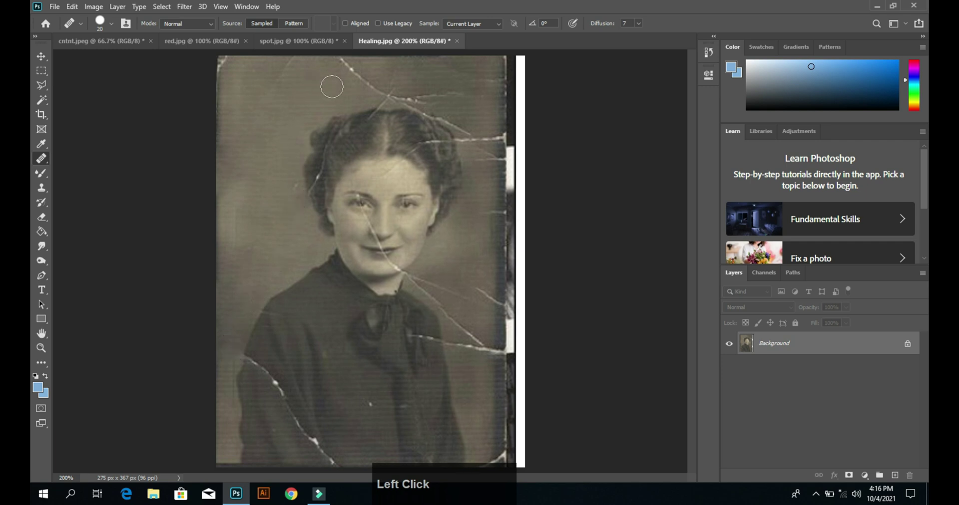
Step: Heal the cracks in the background above the woman's head and along the photo's right side with the size 20 brush
key("space")
mouse_move(329, 82)
left_mouse_down()
mouse_move(365, 80)
mouse_move(332, 67)
mouse_move(343, 66)
mouse_move(396, 93)
mouse_move(375, 98)
mouse_move(440, 96)
mouse_move(433, 92)
mouse_move(481, 145)
mouse_move(481, 117)
mouse_move(485, 153)
mouse_move(486, 126)
mouse_move(492, 150)
mouse_move(477, 128)
mouse_move(464, 121)
mouse_move(467, 139)
mouse_move(433, 109)
mouse_move(453, 111)
mouse_move(403, 92)
mouse_move(438, 103)
left_mouse_up()
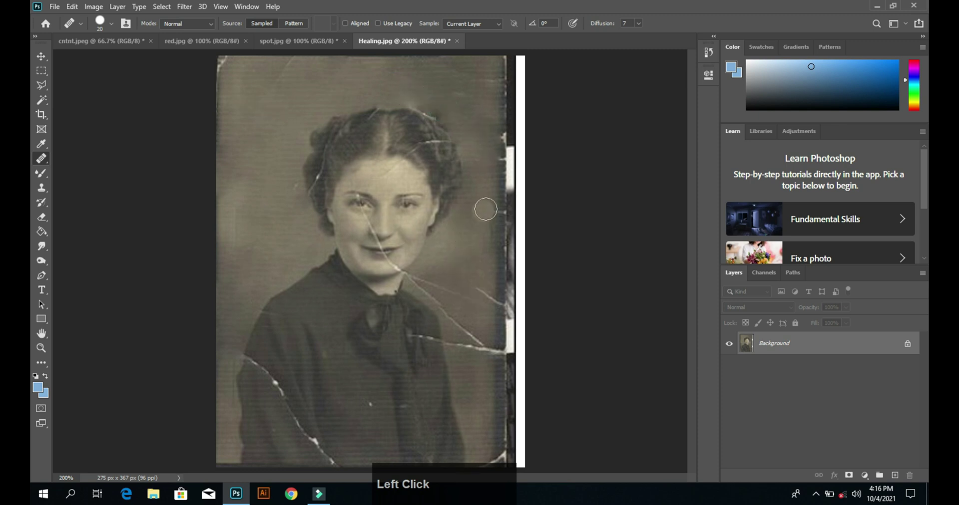
mouse_move(480, 278)
left_mouse_down()
mouse_move(489, 361)
mouse_move(480, 337)
mouse_move(475, 357)
mouse_move(467, 292)
left_mouse_up()
mouse_move(471, 338)
left_mouse_down()
mouse_move(456, 278)
mouse_move(443, 293)
mouse_move(421, 281)
mouse_move(445, 266)
mouse_move(413, 280)
mouse_move(439, 274)
mouse_move(454, 291)
mouse_move(465, 347)
mouse_move(452, 345)
left_mouse_up()
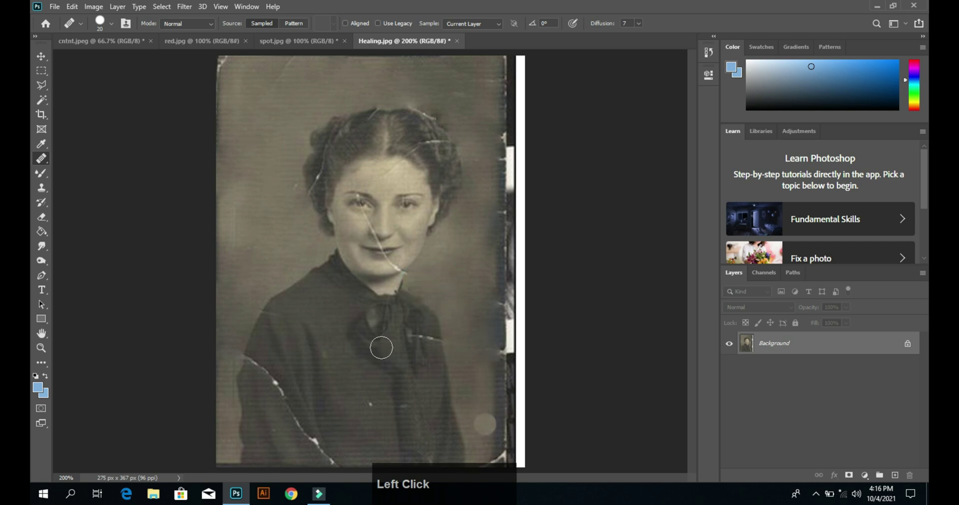
Step: Compare the repaired portrait with the original Healing.jpg state in the history, then return to the last Healing Brush state
key("ctrl+minus")
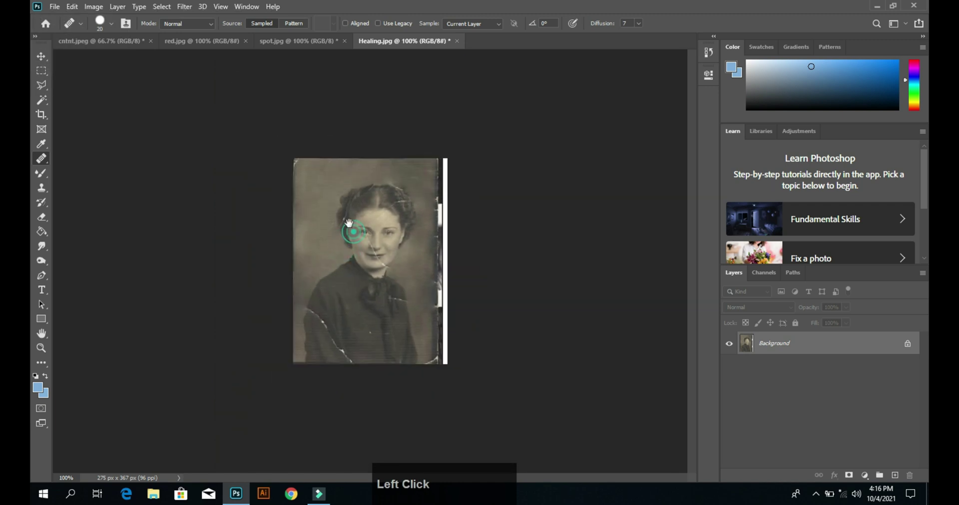
key("space")
left_click(711, 52)
scroll(619, 90, "up", 3)
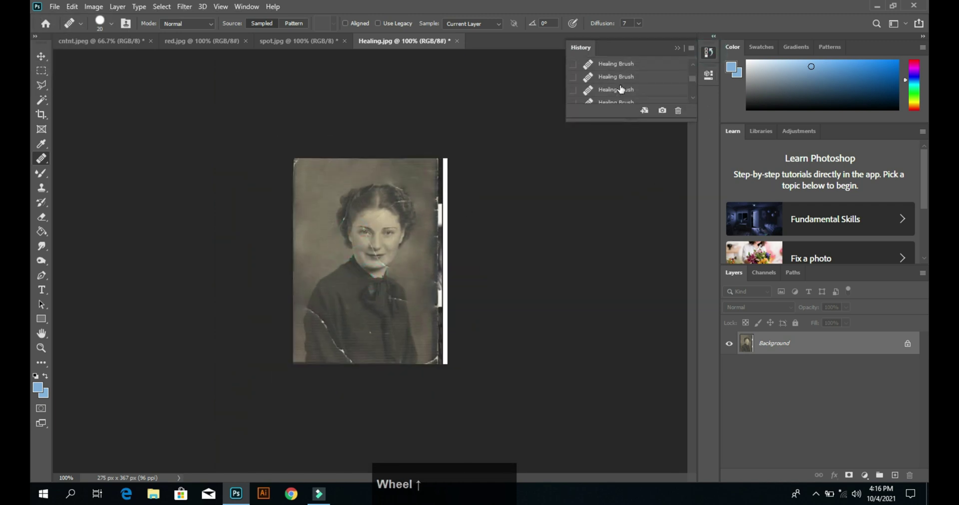
left_click(617, 75)
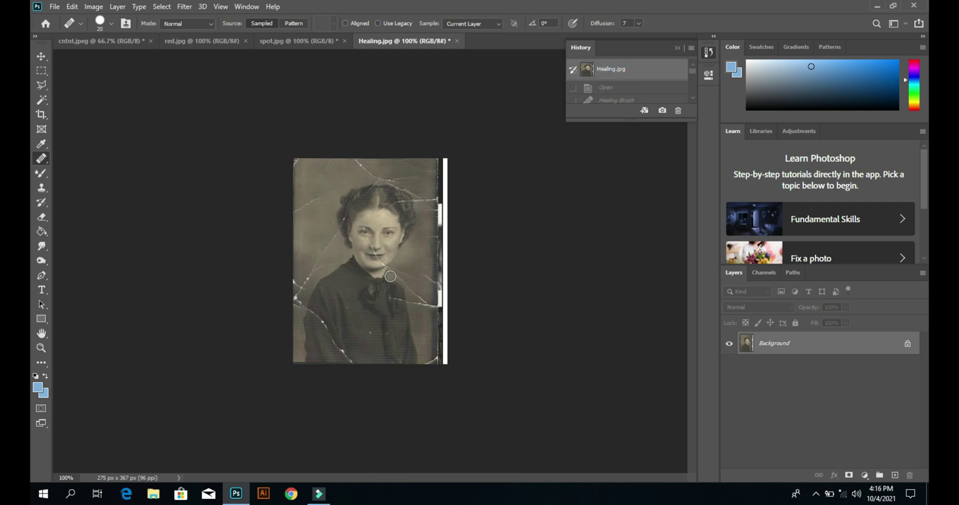
left_click(325, 324)
scroll(614, 85, "down", 3)
left_click(615, 96)
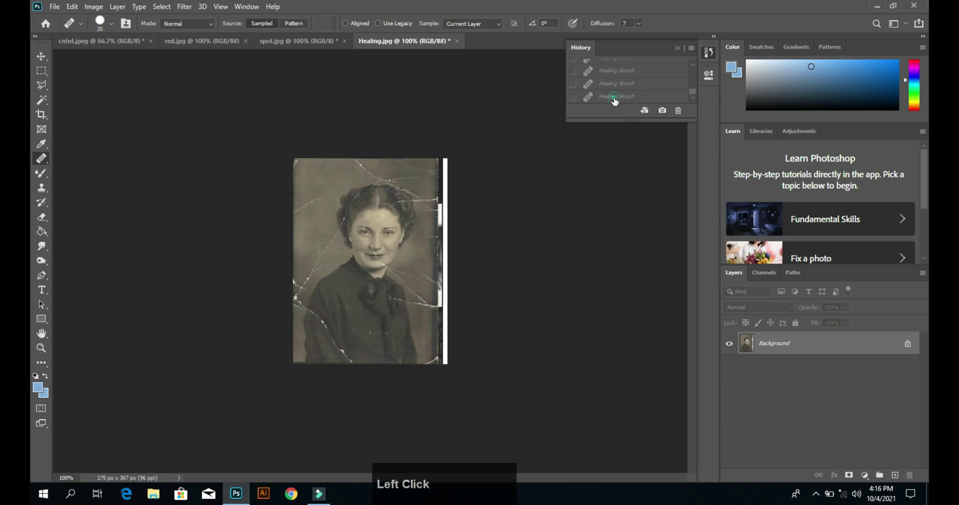
left_click(681, 47)
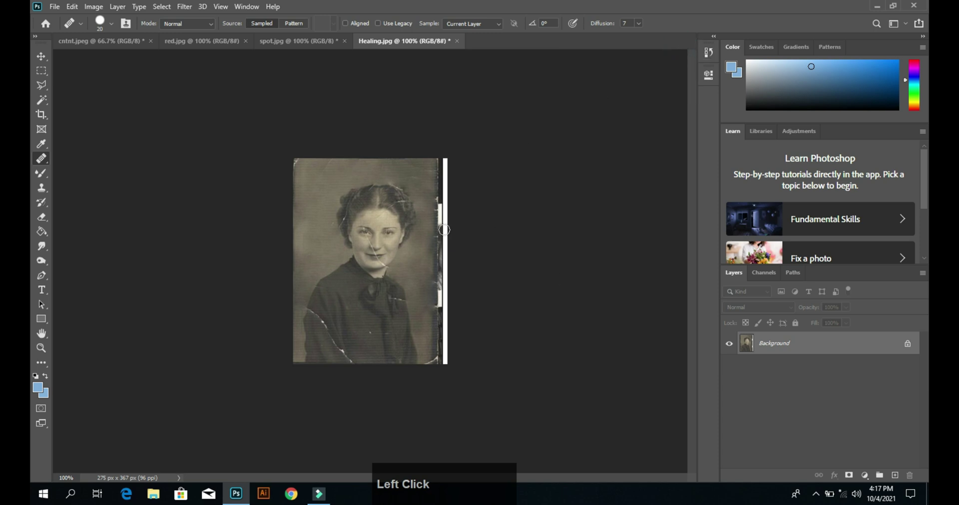
Step: Heal parts of the crack across the woman's face and chin with the Healing Brush, reducing the brush size to 15
key("ctrl+plus")
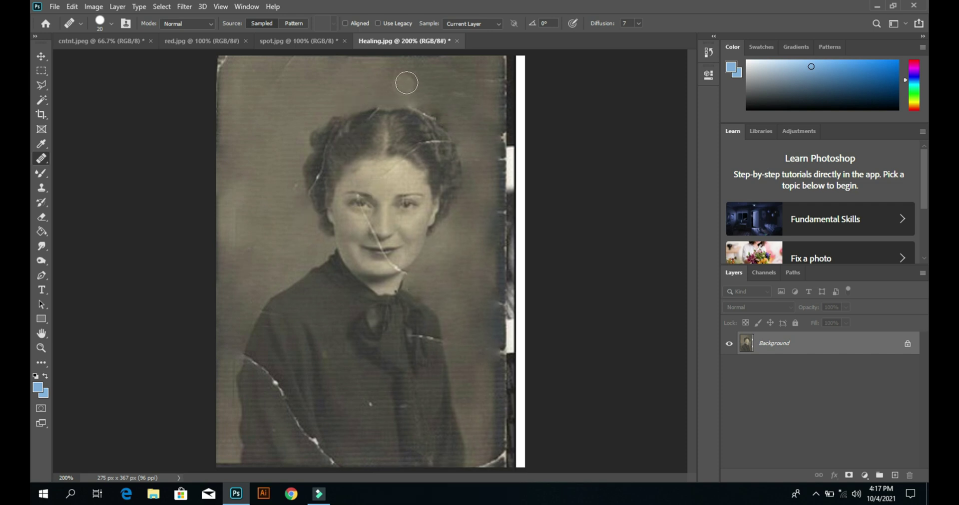
left_click(387, 260)
mouse_move(387, 260)
left_mouse_down()
mouse_move(349, 220)
mouse_move(364, 214)
left_mouse_up()
key("bracketleft")
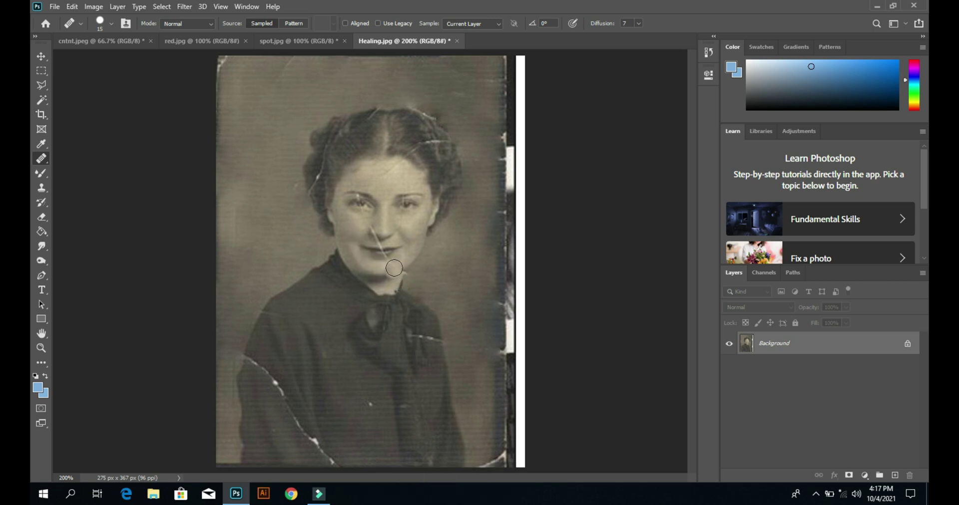
mouse_move(394, 265)
left_mouse_down()
mouse_move(342, 282)
mouse_move(361, 276)
left_mouse_up()
Step: Switch to the Patch Tool and close spot.jpg without saving its changes
right_click(42, 158)
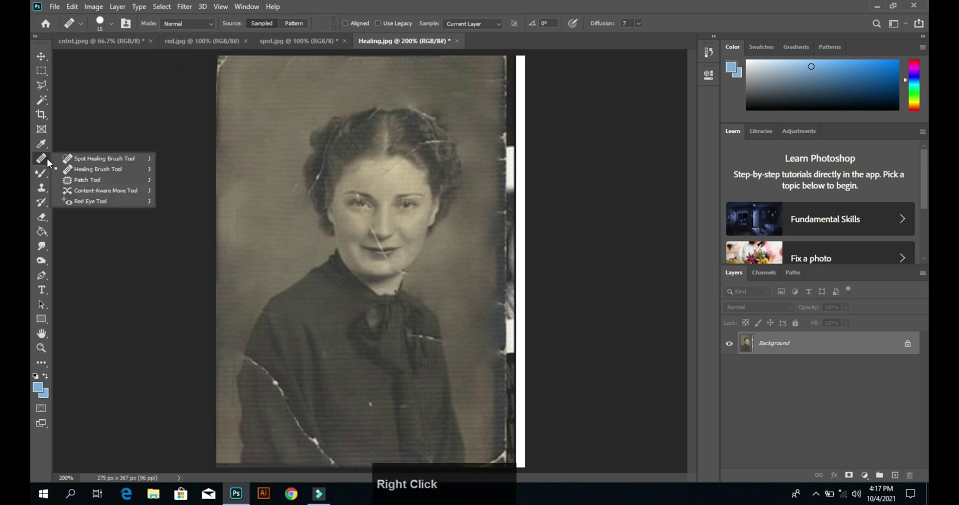
left_click(107, 179)
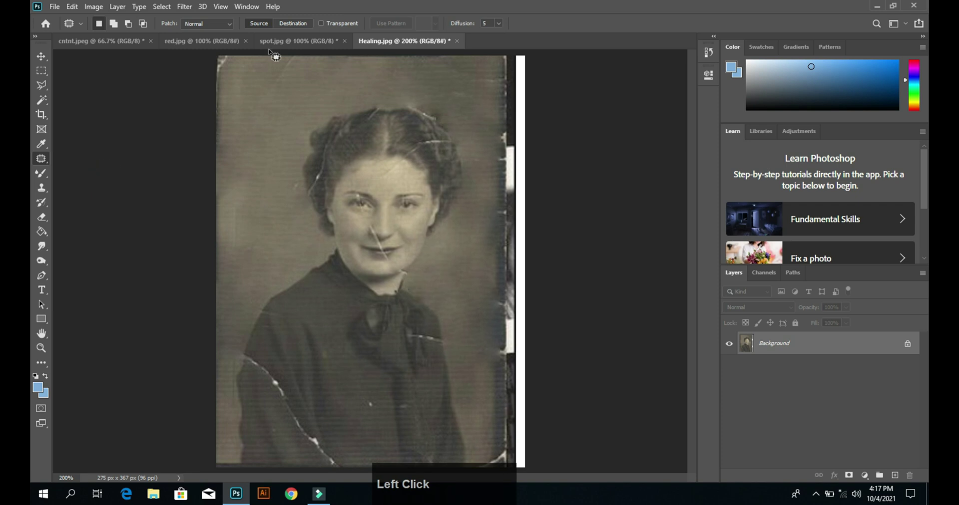
left_click(140, 41)
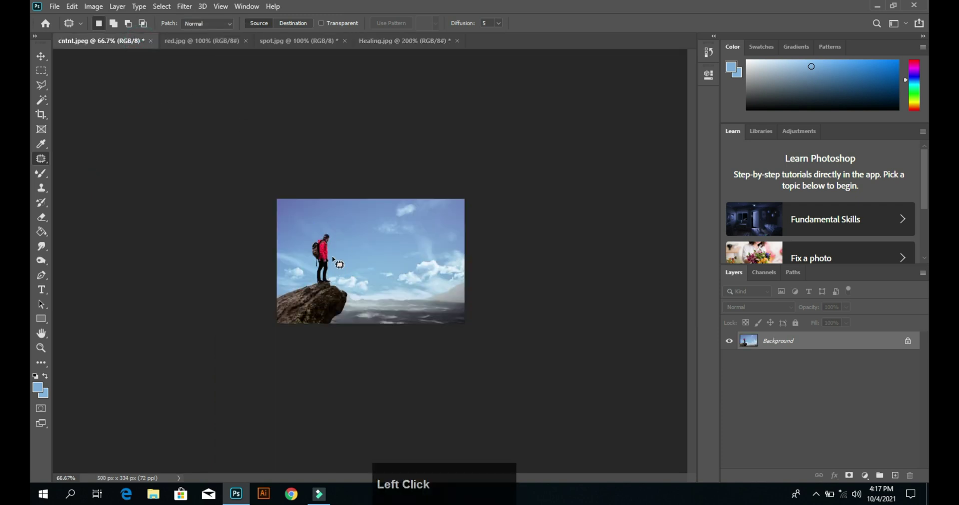
left_click(201, 39)
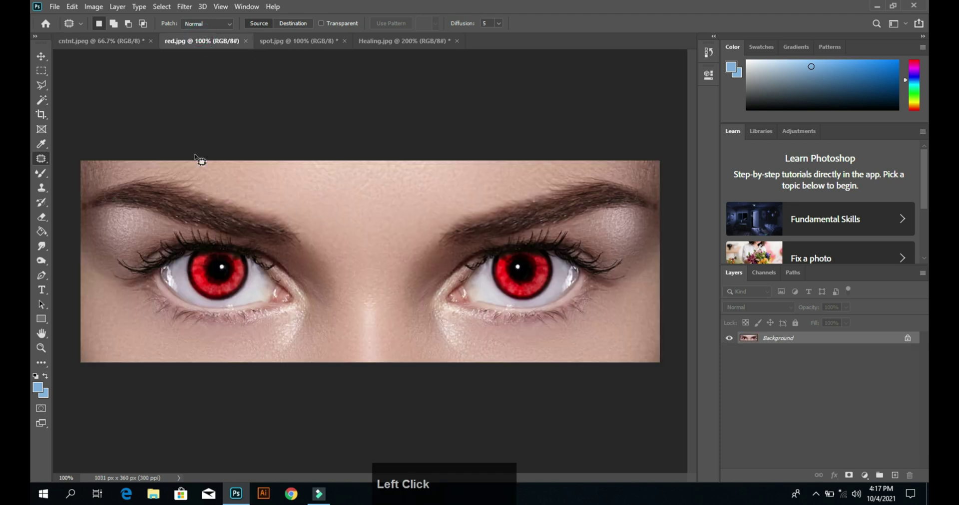
left_click(268, 40)
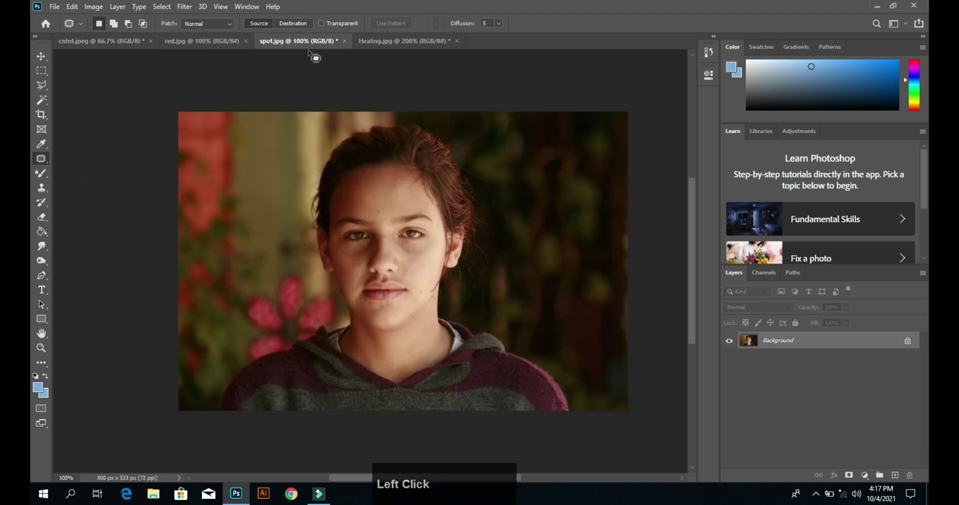
left_click(344, 41)
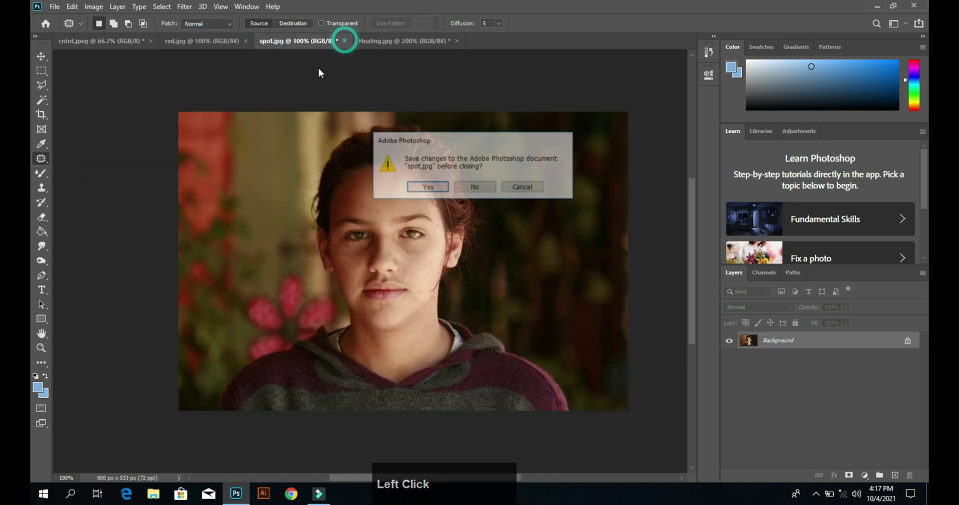
left_click(471, 187)
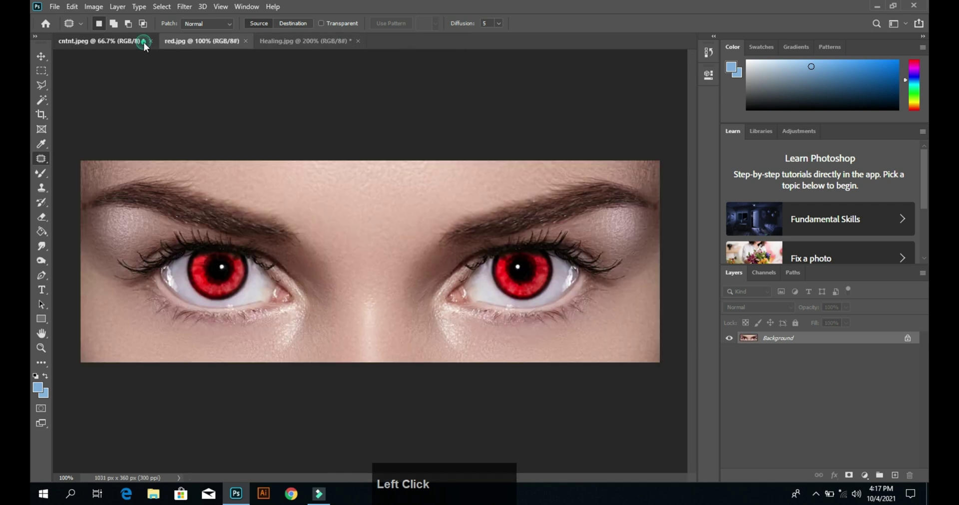
Step: Switch to the cntnt.jpeg document showing the man standing on the rock
left_click(100, 41)
left_click(320, 209, "ctrl")
left_click(314, 239, "ctrl")
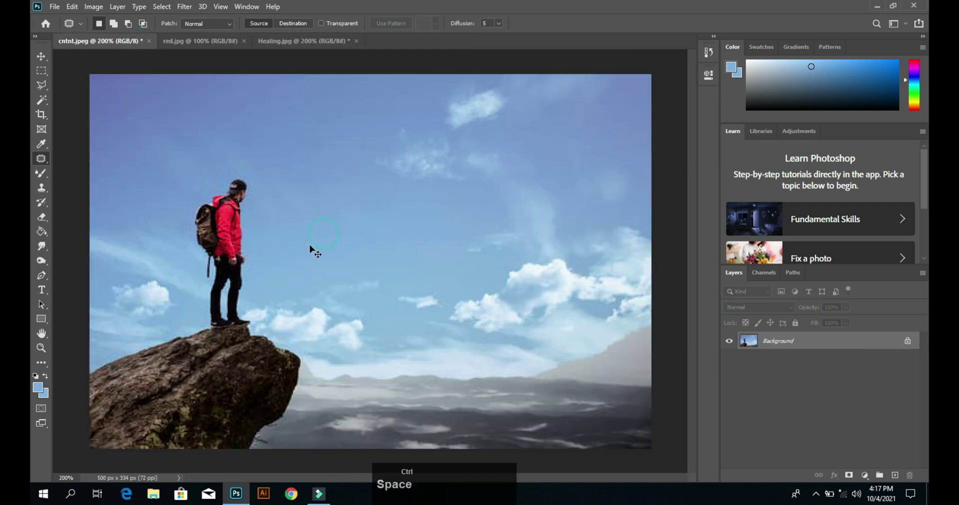
key("space")
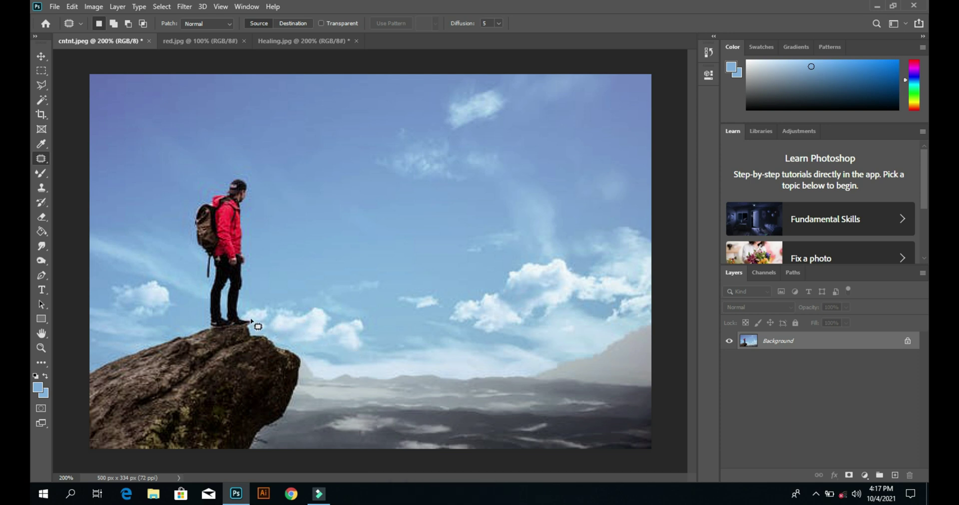
left_click(215, 322)
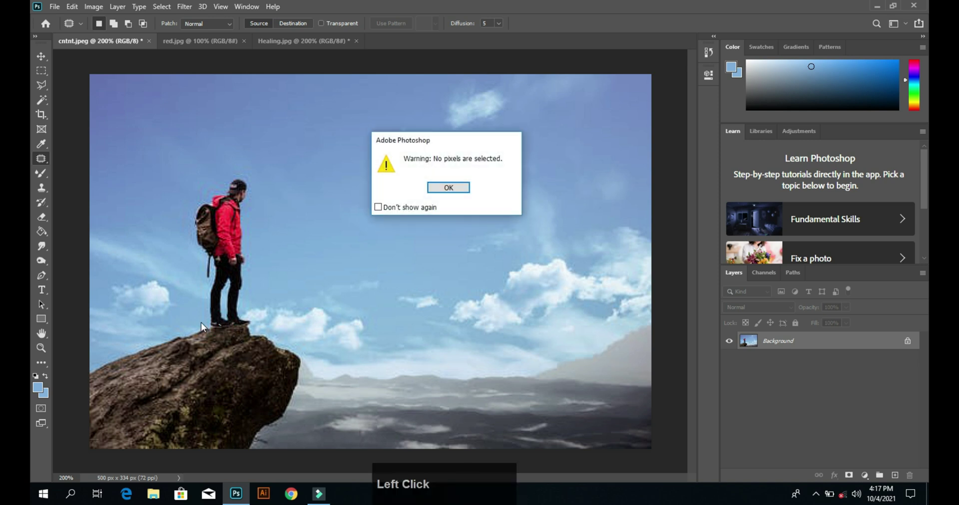
left_click(448, 187)
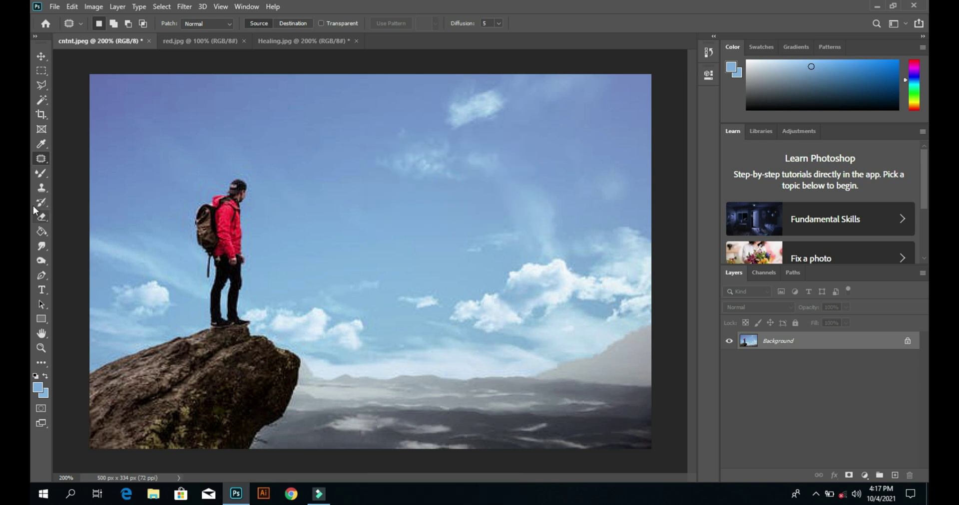
Step: Draw a Patch Tool selection closely around the man with the backpack, from his head down to his shoes on the rock
right_click(42, 161)
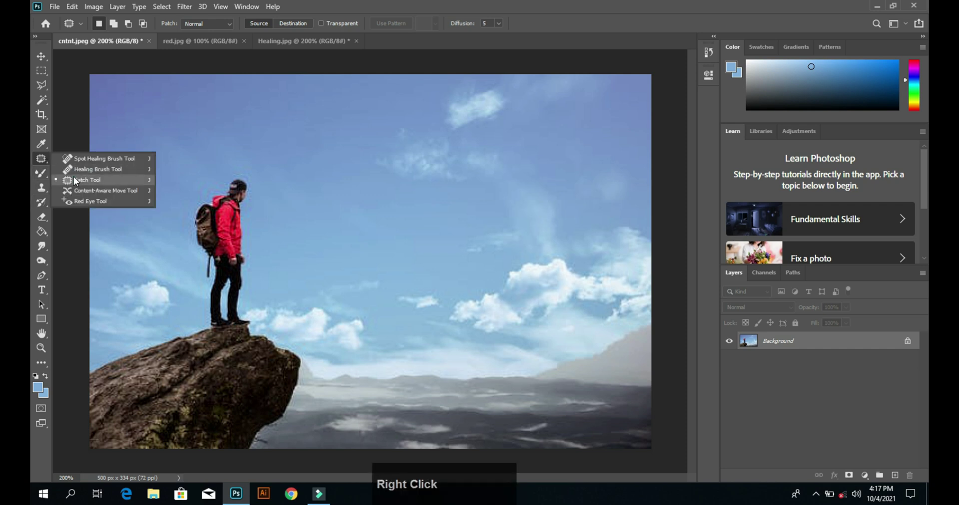
left_click(75, 180)
right_click(37, 160)
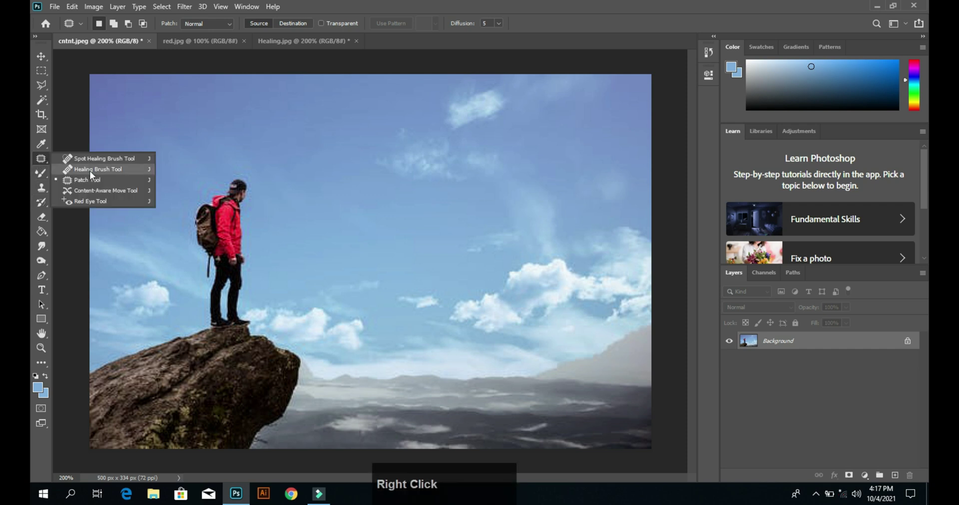
left_click(77, 185)
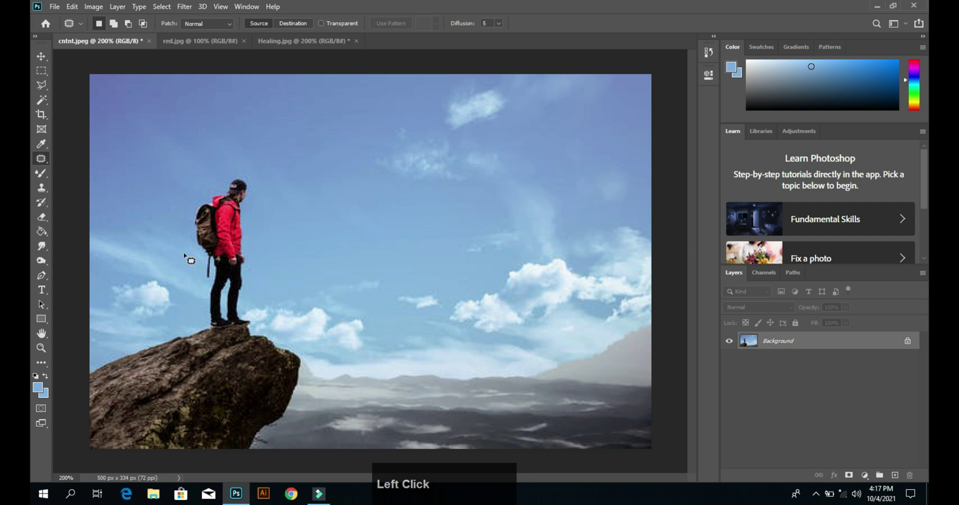
left_click_drag(199, 273, 197, 260)
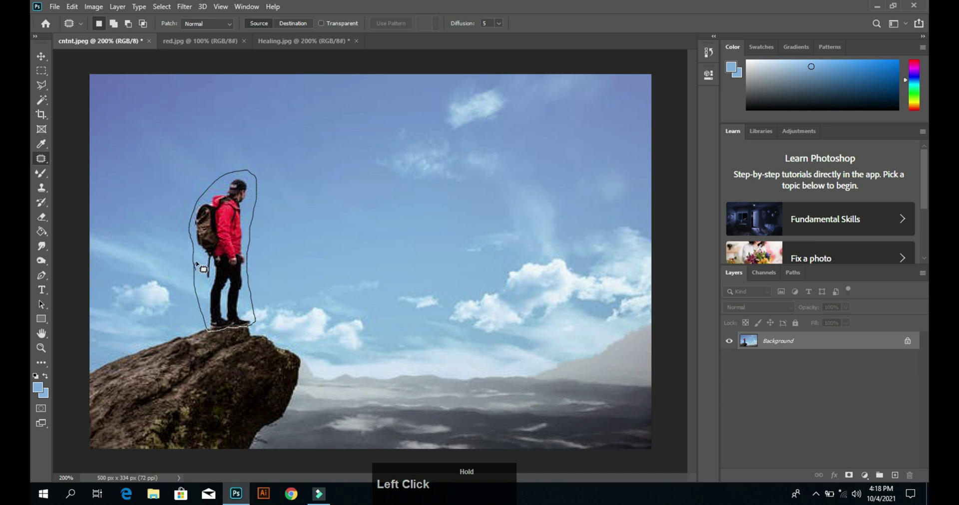
left_click_drag(203, 270, 199, 272)
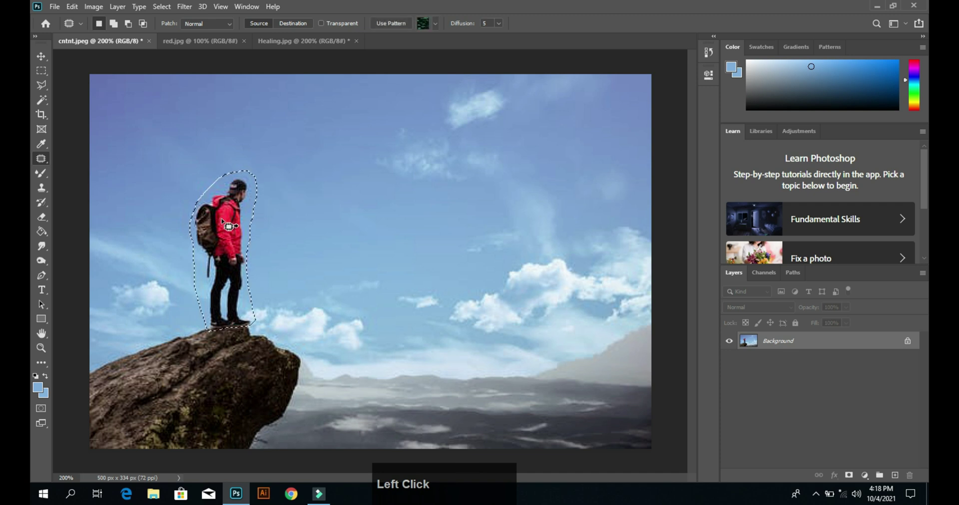
Step: Fill the selection around the man with Content-Aware contents and remove the selection
key("shift+F5")
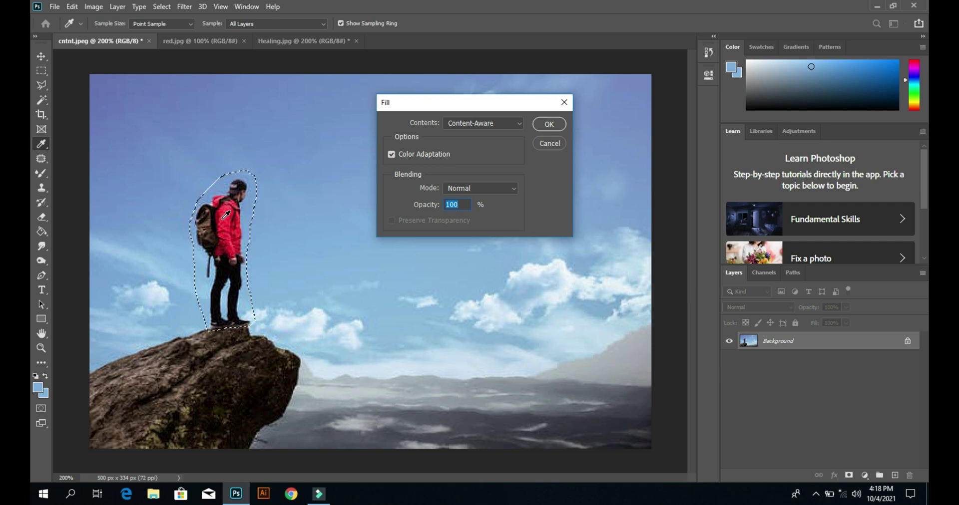
left_click(471, 125)
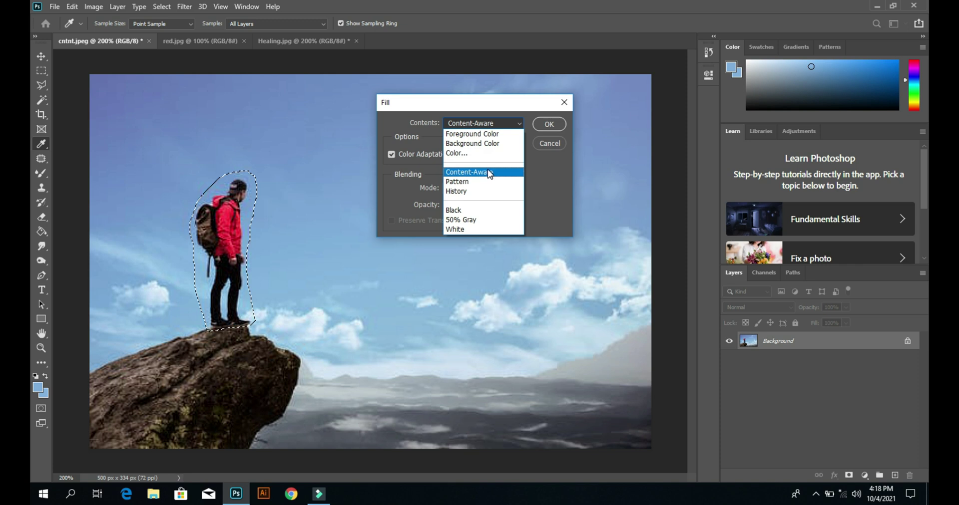
left_click(488, 173)
left_click(549, 124)
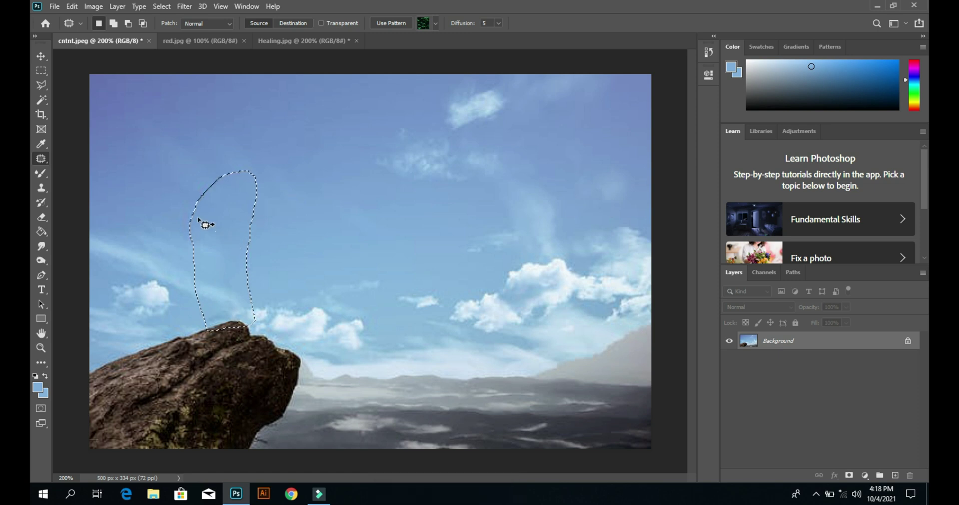
left_click(42, 85)
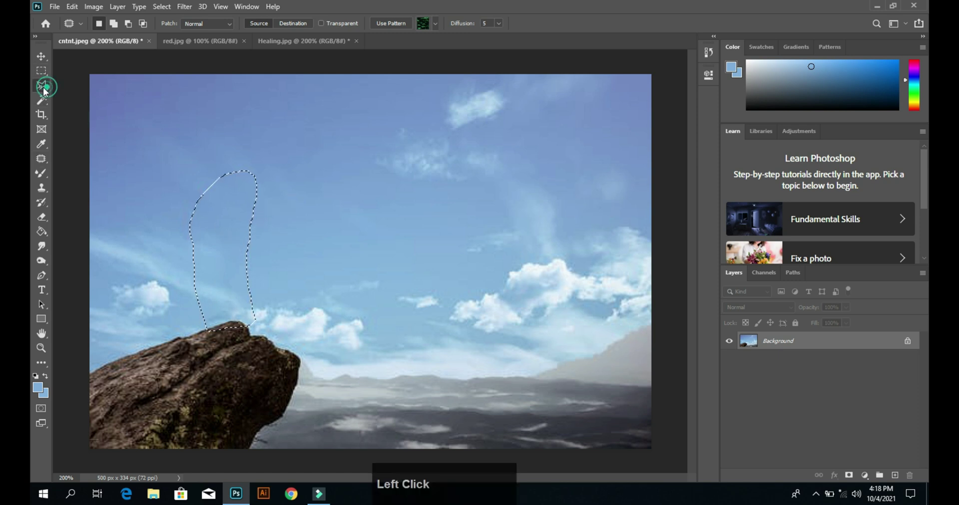
left_click(197, 215)
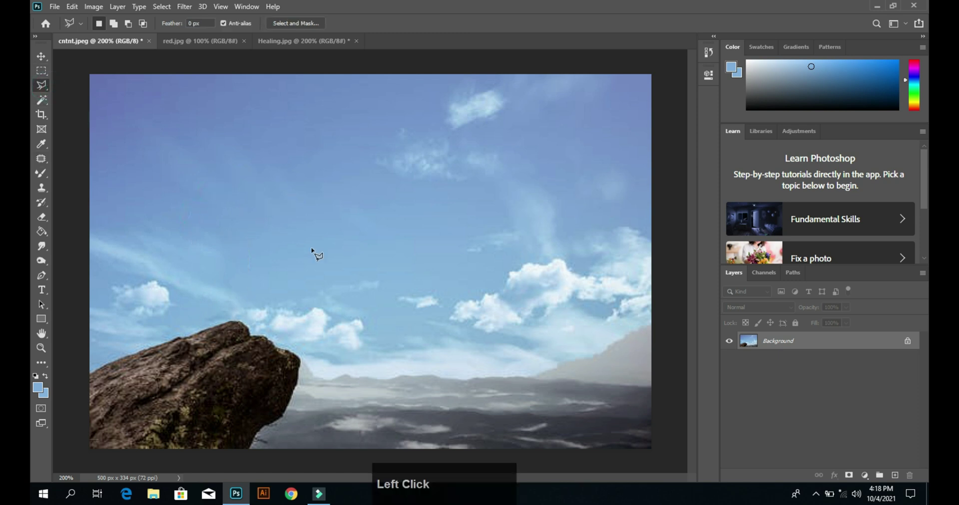
Step: Undo the Content-Aware fill and the Patch Tool selection so the man is back on the rock without an outline
left_click(285, 301)
left_click(362, 269)
key("space")
left_click(330, 281)
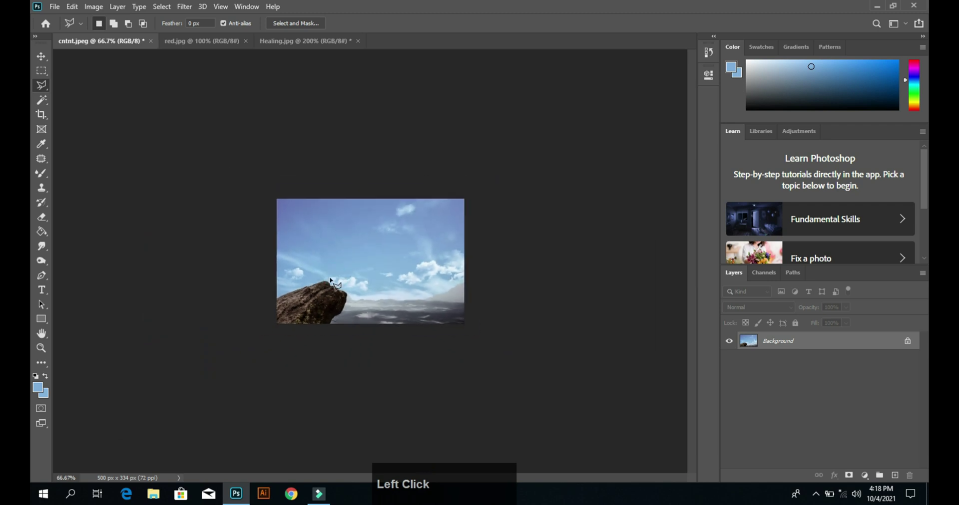
left_click(348, 285)
key("space")
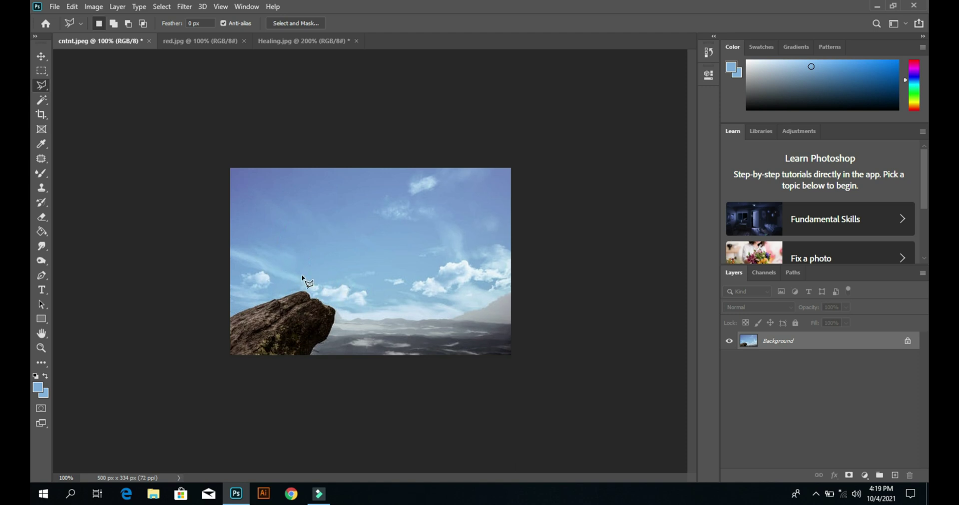
key("ctrl+z")
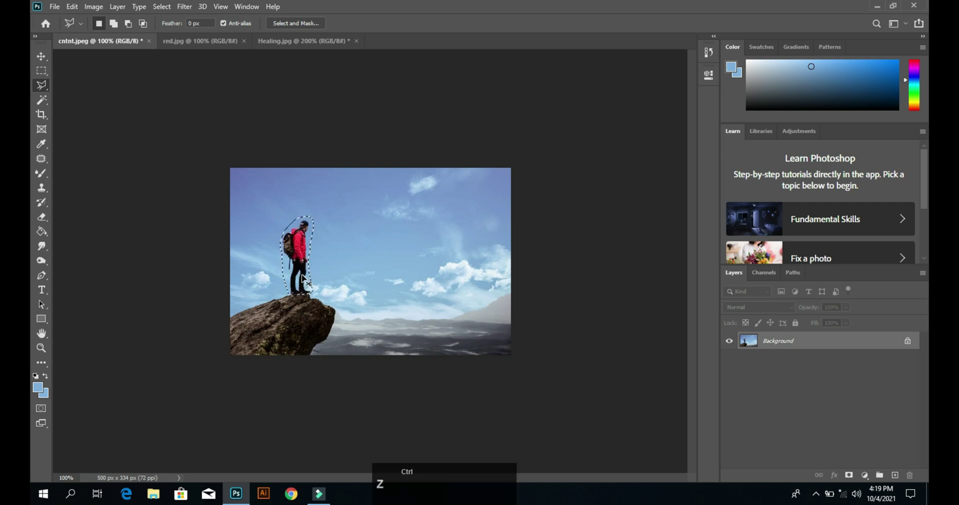
key("ctrl+z")
Step: Outline the man closely with the Content-Aware Move Tool, from his head down to his shoes on the rock
left_click(41, 159)
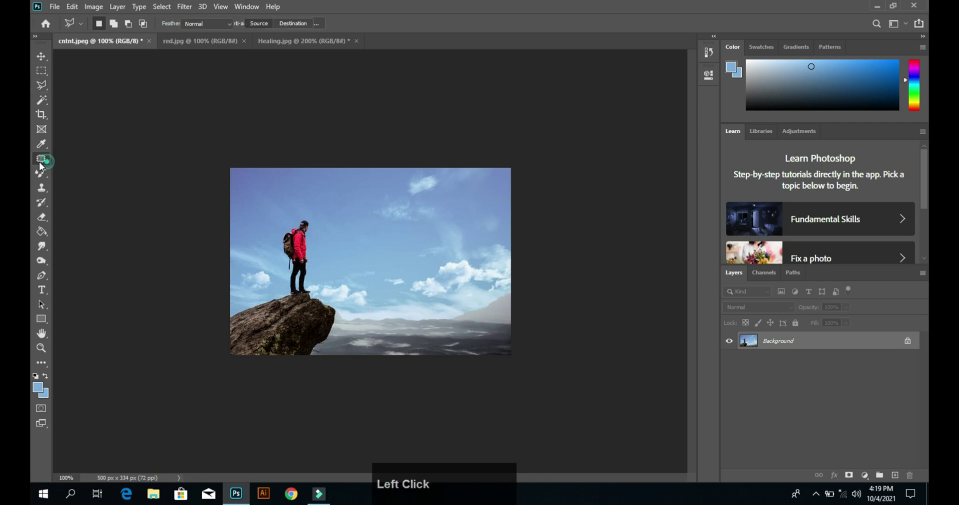
right_click(42, 161)
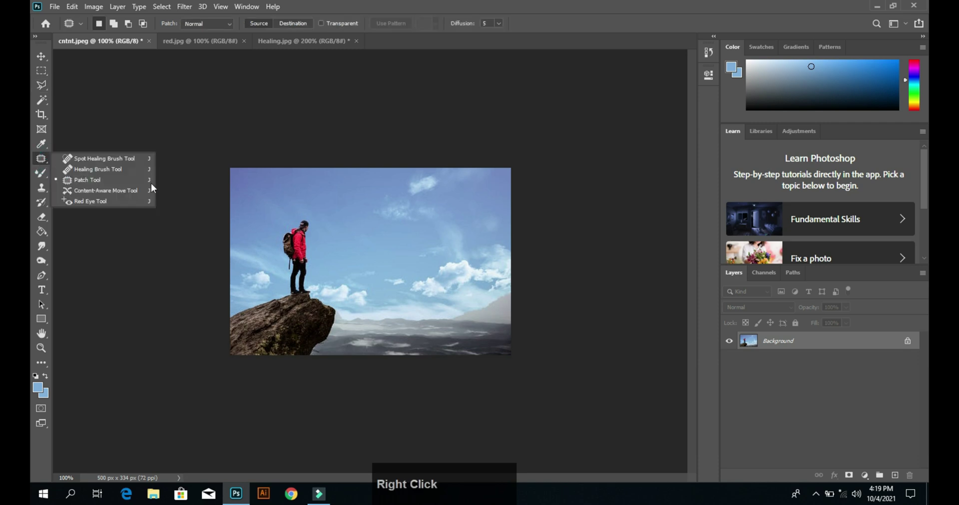
left_click(103, 193)
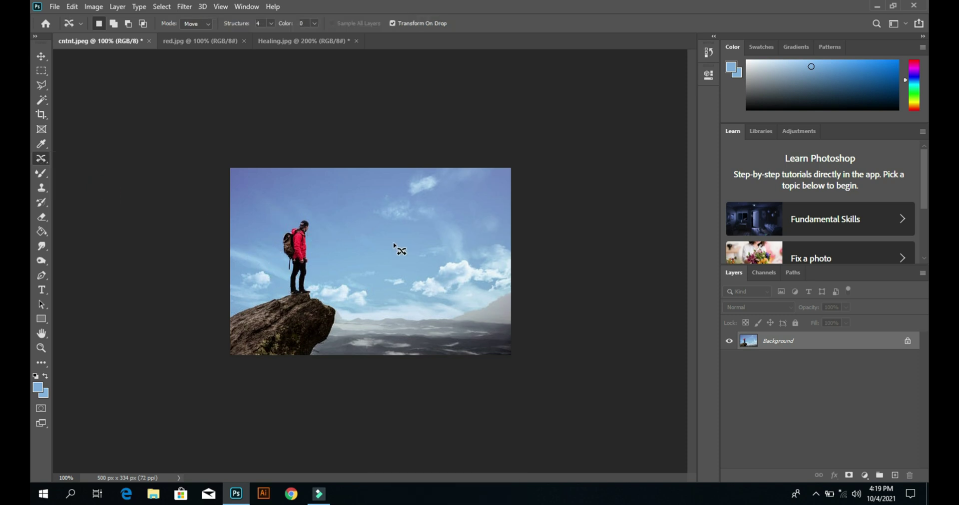
left_click(313, 249, "ctrl")
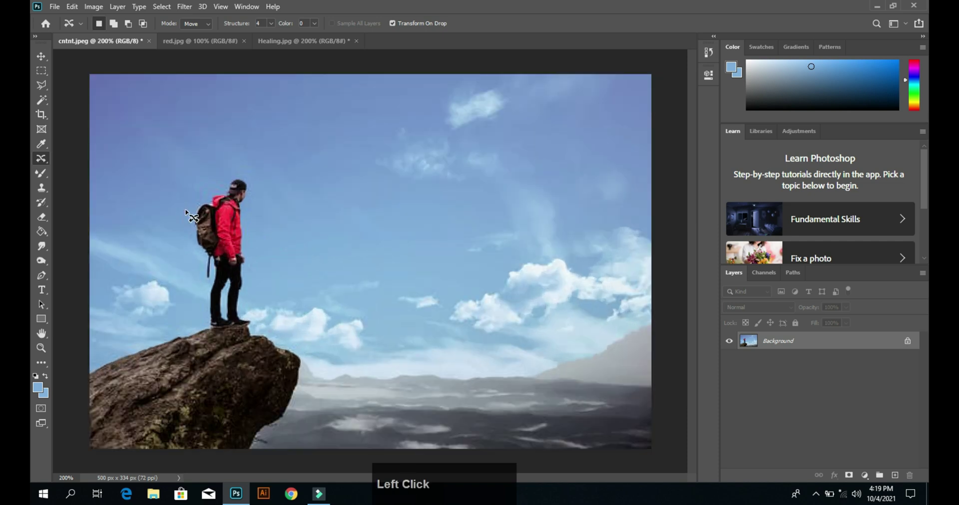
mouse_move(196, 269)
left_mouse_down()
mouse_move(194, 199)
mouse_move(218, 176)
mouse_move(248, 168)
mouse_move(255, 328)
mouse_move(211, 334)
mouse_move(199, 265)
left_mouse_up()
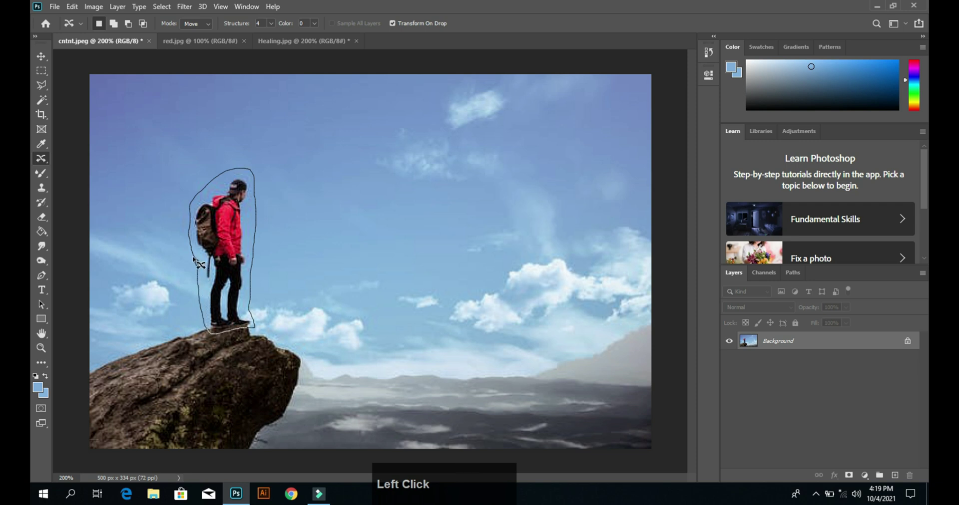
key("space")
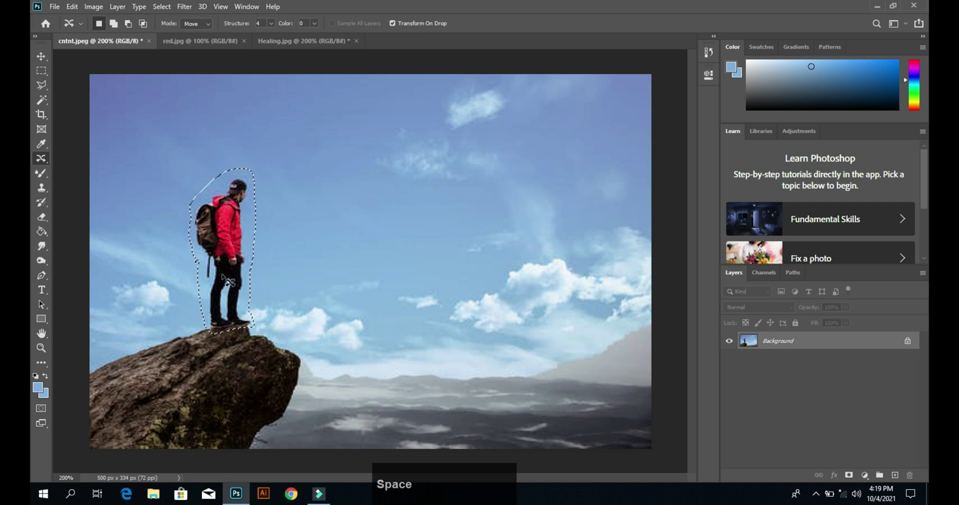
Step: Move the outlined man to the rock's lower slope at the photo's left edge, apply the move and deselect
left_click_drag(215, 264, 139, 292)
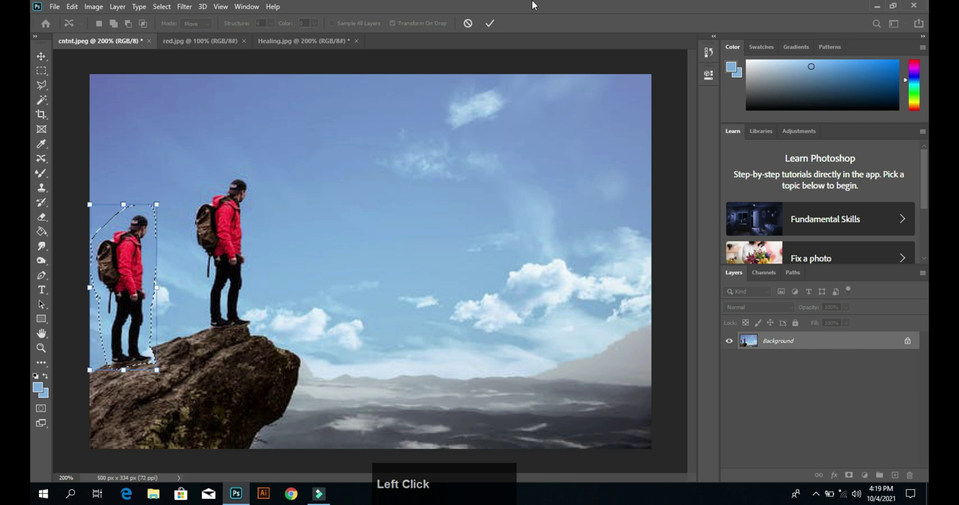
left_click(488, 25)
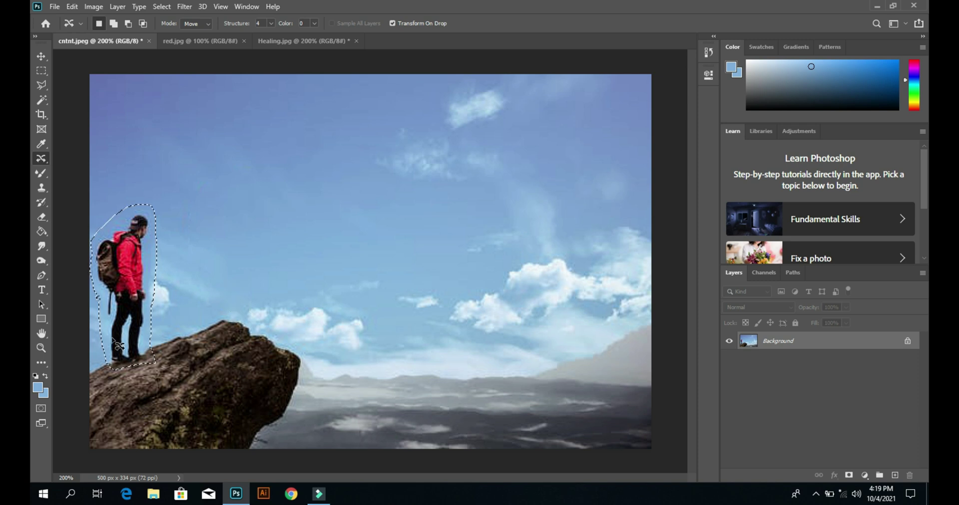
left_click(41, 85)
left_click(155, 278)
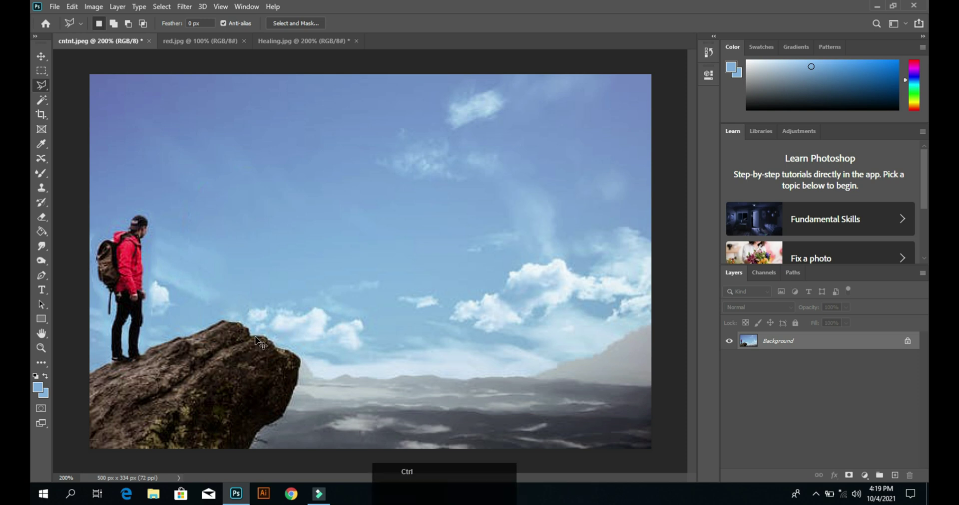
Step: Undo the move, compare it with the Deselect state in the history, and return to the outlined man in his original spot
key("ctrl+z")
key("ctrl+z")
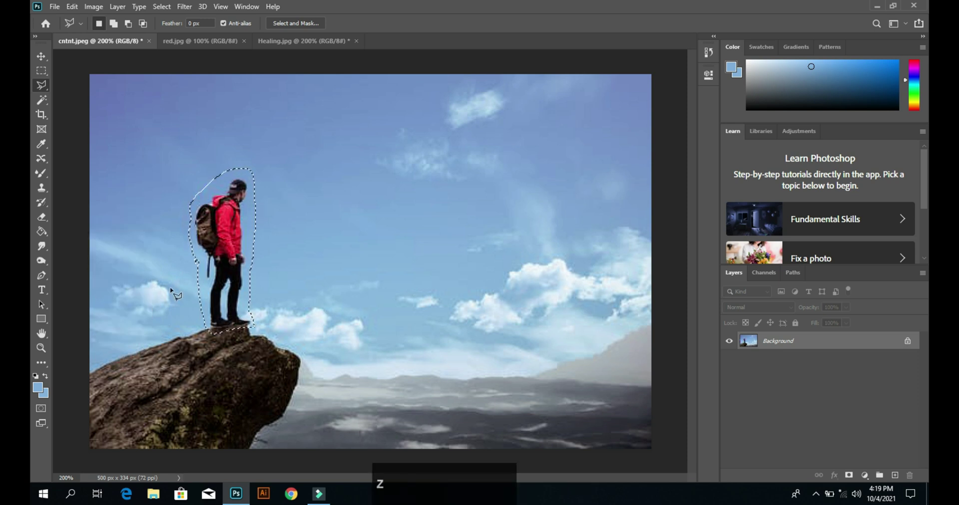
left_click(708, 52)
scroll(632, 95, "down", 2)
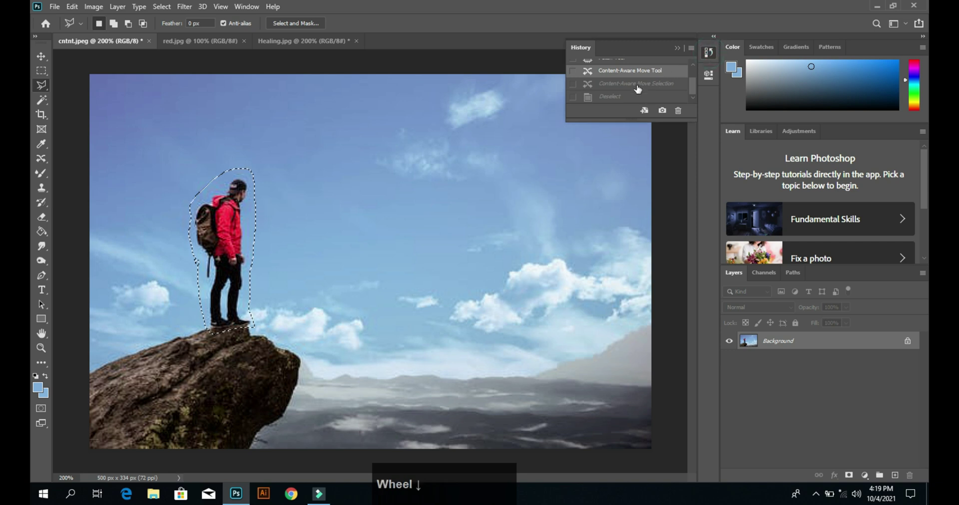
left_click(633, 96)
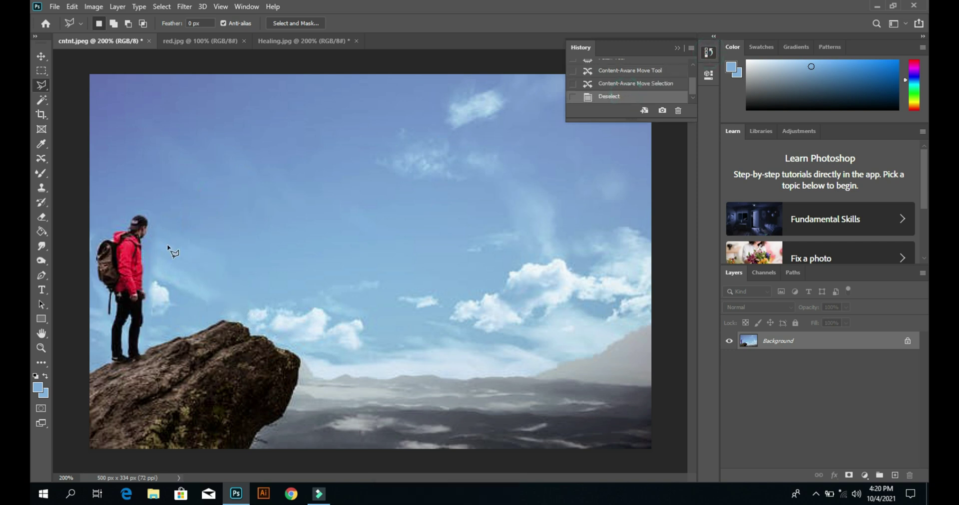
key("ctrl+z")
key("ctrl+z")
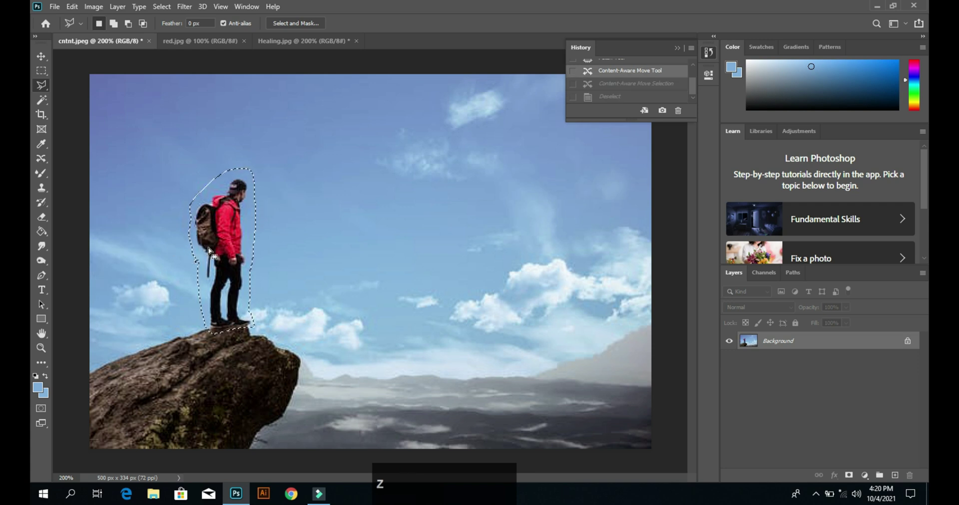
left_click(677, 46)
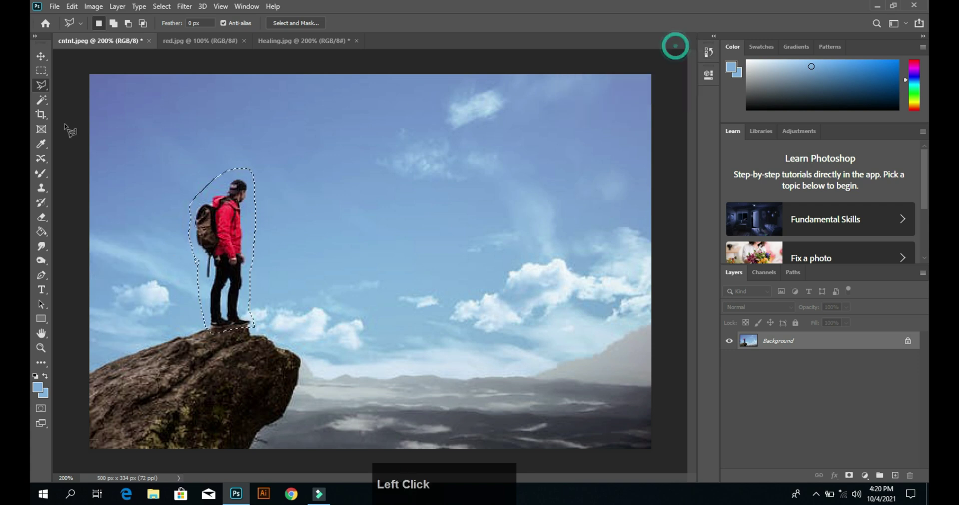
Step: Move the outlined man toward the rock's right tip with the Content-Aware Move Tool and apply the move
left_click(41, 155)
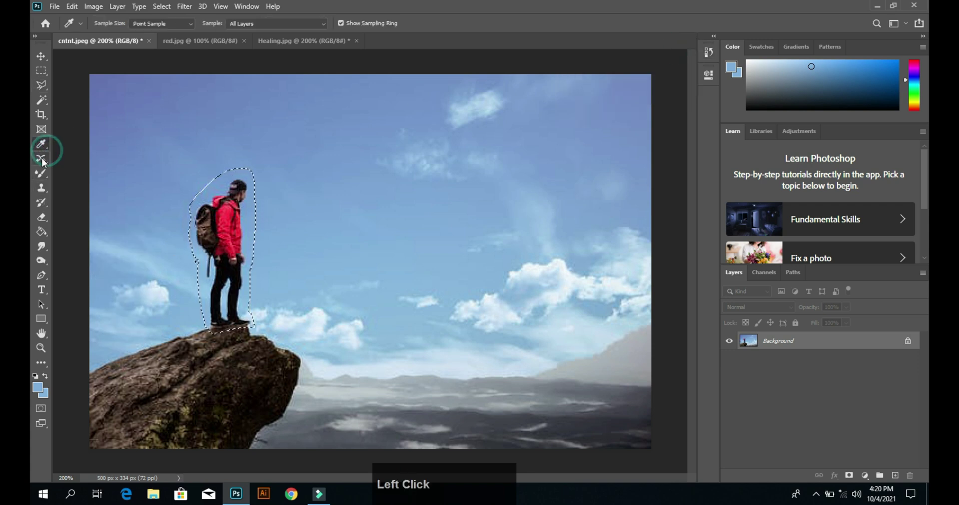
right_click(44, 158)
left_click(97, 188)
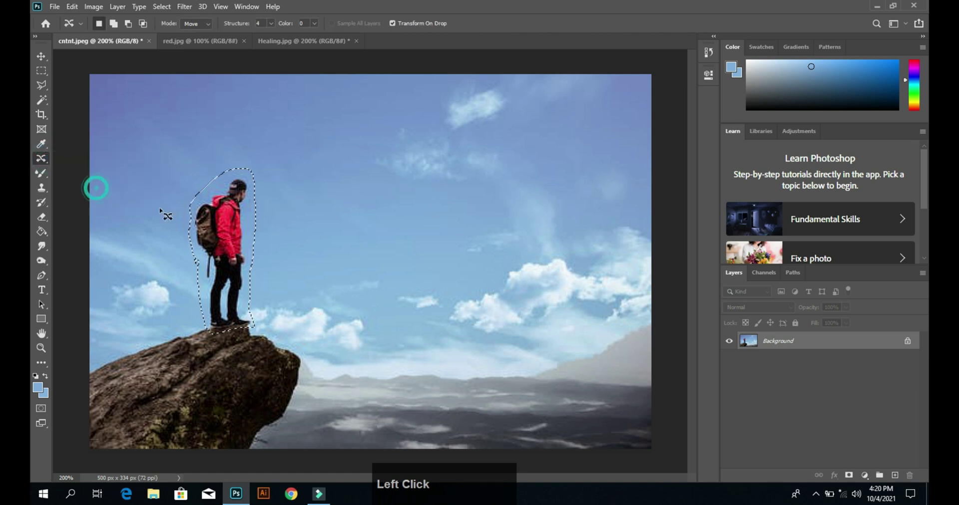
left_click_drag(205, 239, 286, 257)
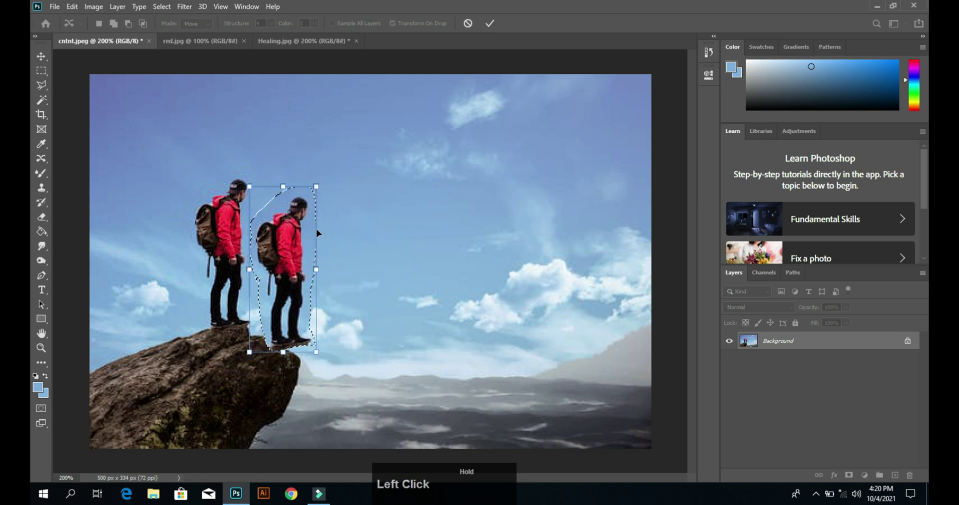
left_click(487, 24)
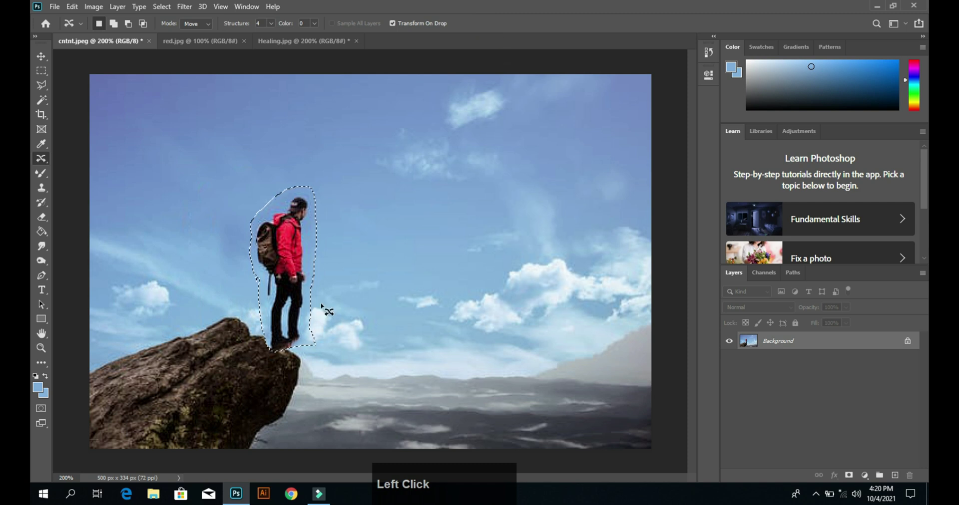
Step: Deselect the outlined man with the Polygonal Lasso Tool and check the edges around his shoes
left_click(41, 85)
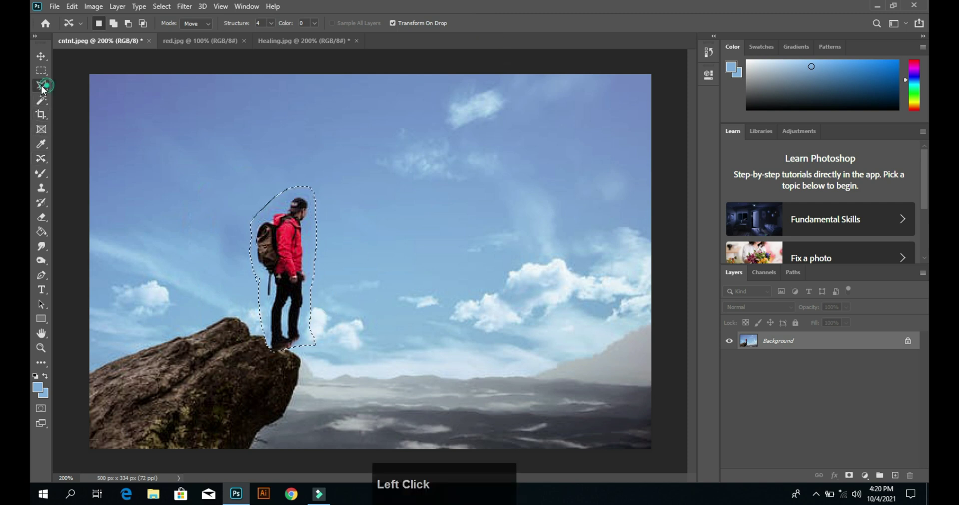
left_click(272, 245)
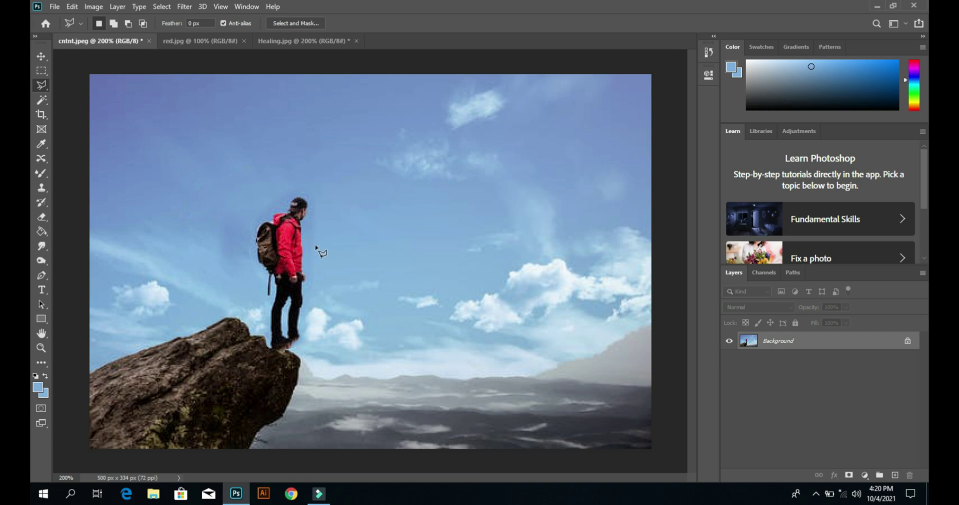
left_click(296, 340)
left_click(286, 343, "alt")
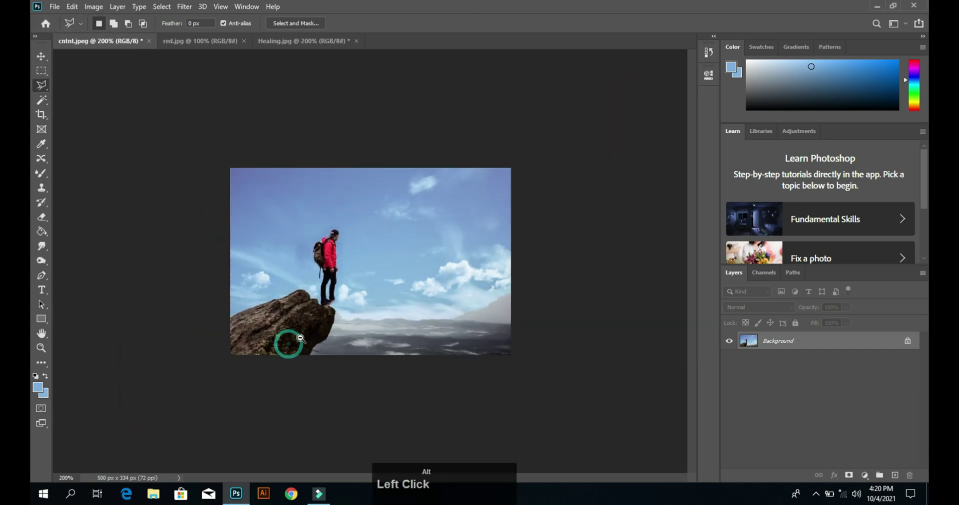
left_click(328, 289, "ctrl")
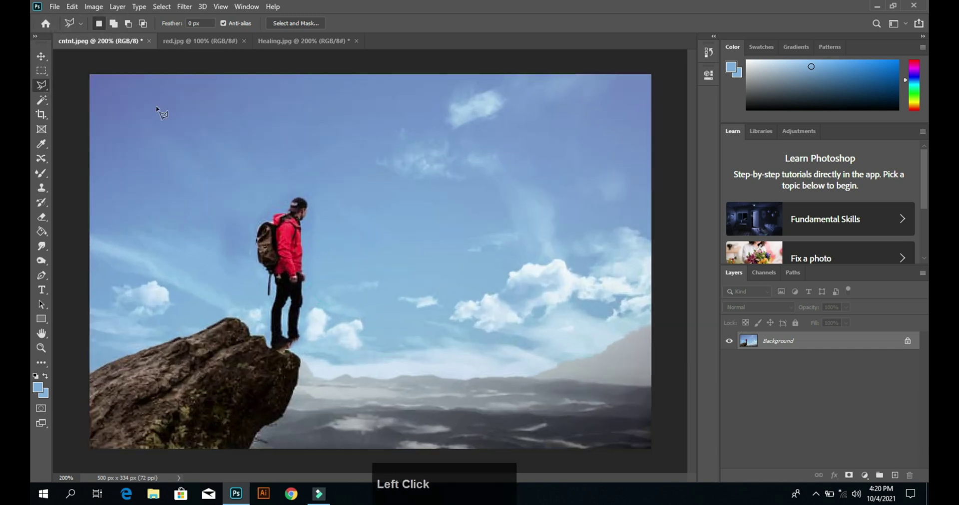
Step: Activate the Red Eye Tool and switch to the red.jpg document
left_click(41, 158)
right_click(41, 158)
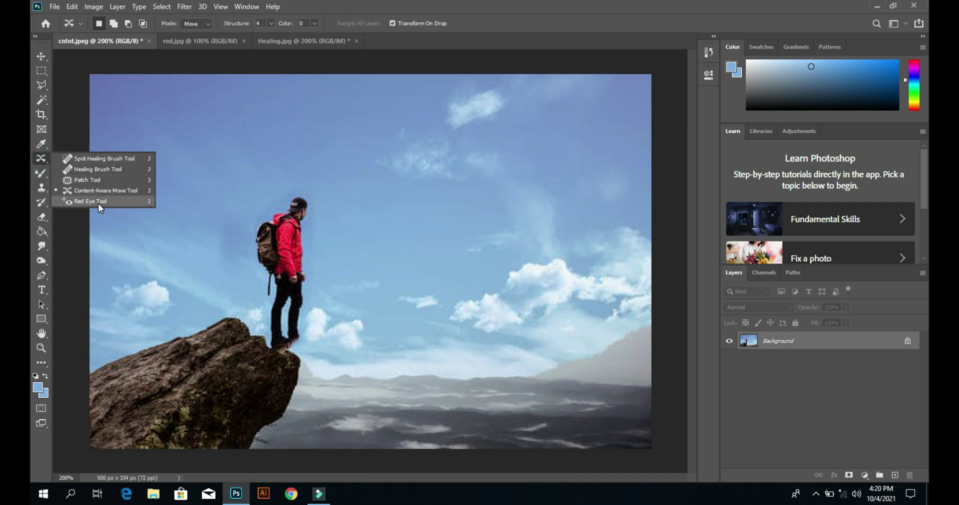
left_click(98, 202)
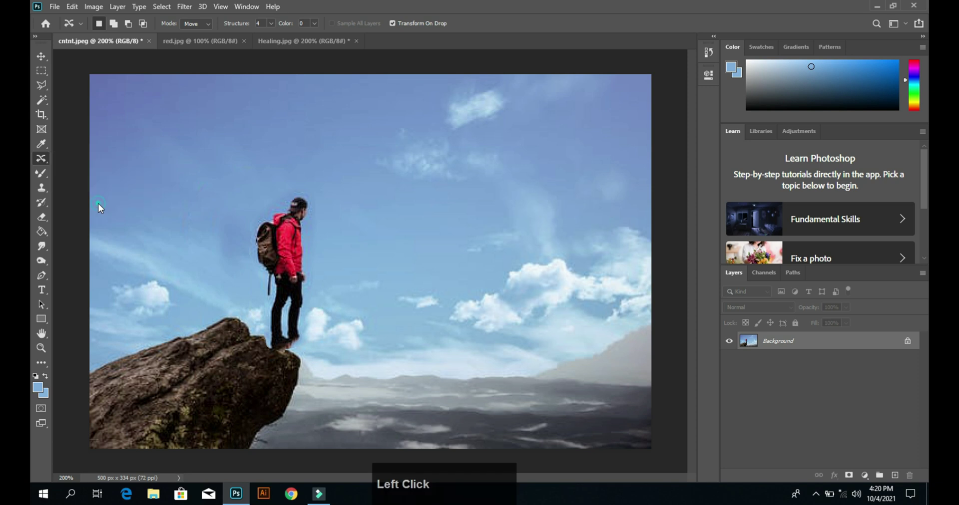
left_click(197, 40)
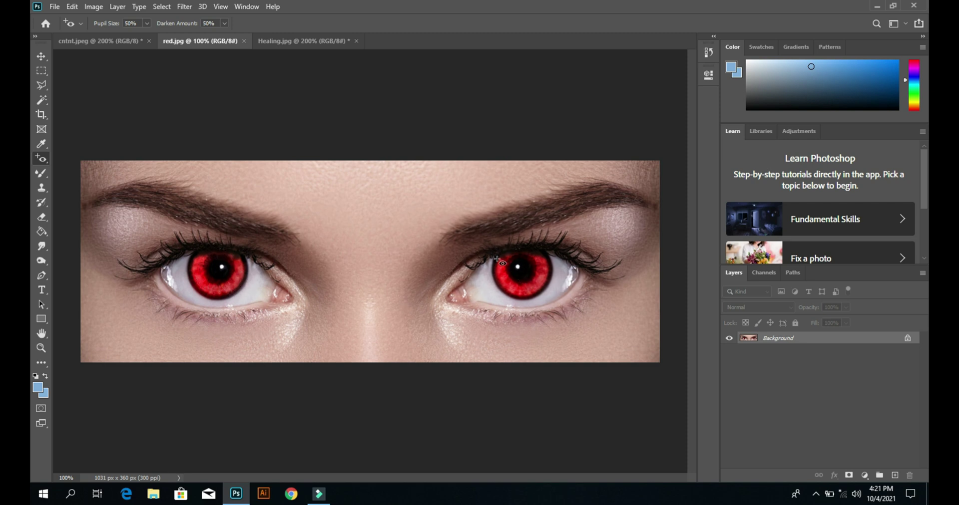
left_click(42, 160)
right_click(42, 160)
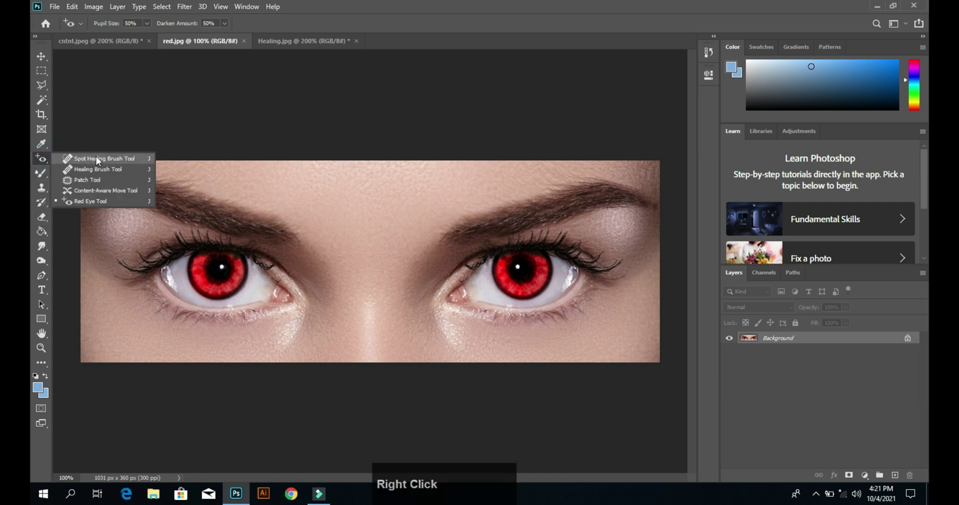
left_click(95, 202)
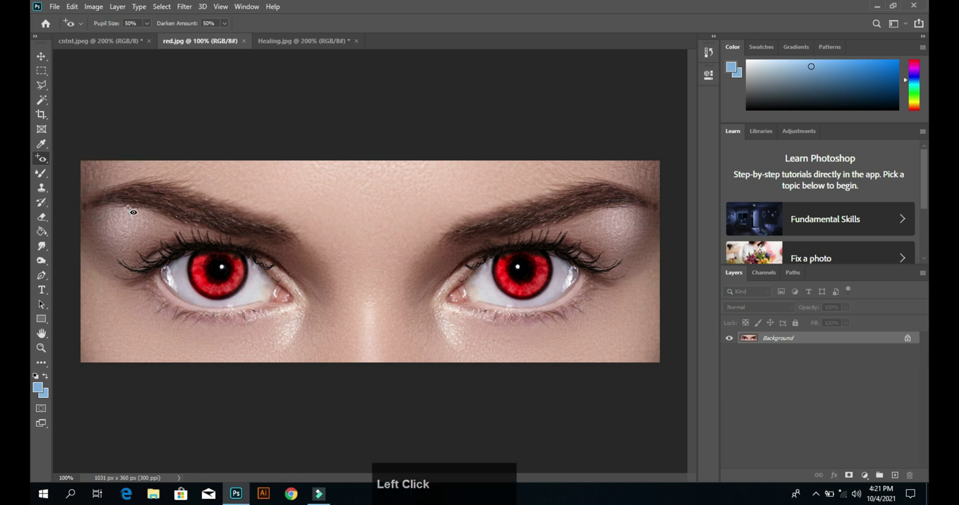
Step: Remove the red from both irises with the Red Eye Tool, framing each whole eye and repeating on the left one until no red remains
left_click_drag(132, 232, 311, 325)
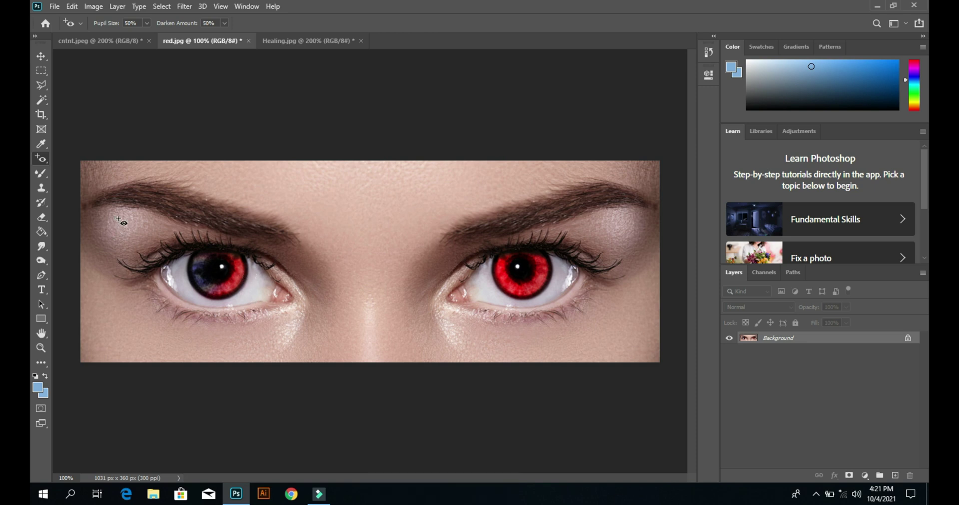
left_click_drag(167, 218, 254, 315)
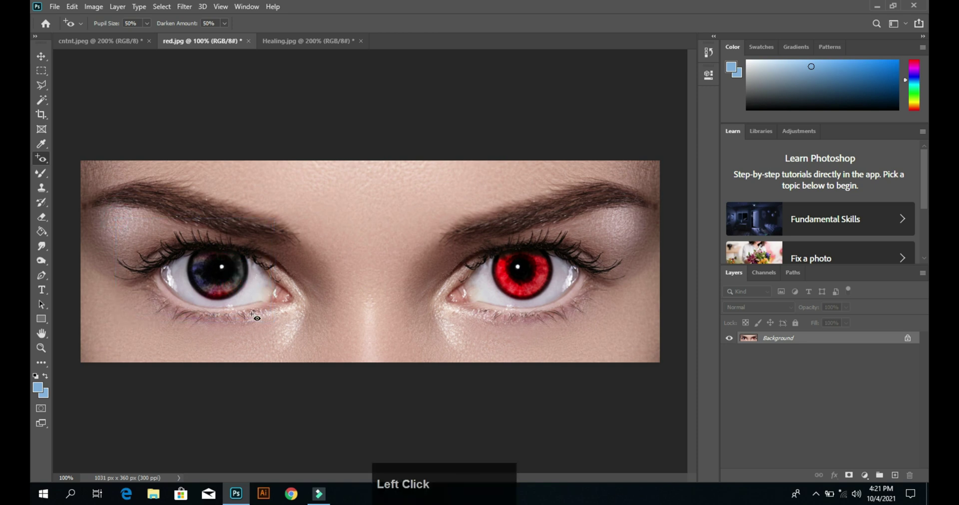
left_click_drag(131, 225, 280, 336)
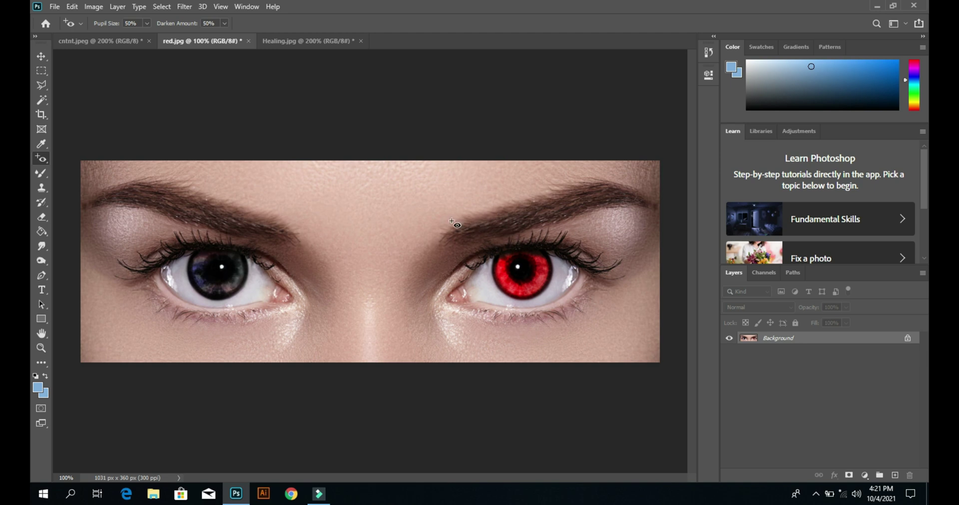
left_click_drag(451, 221, 592, 317)
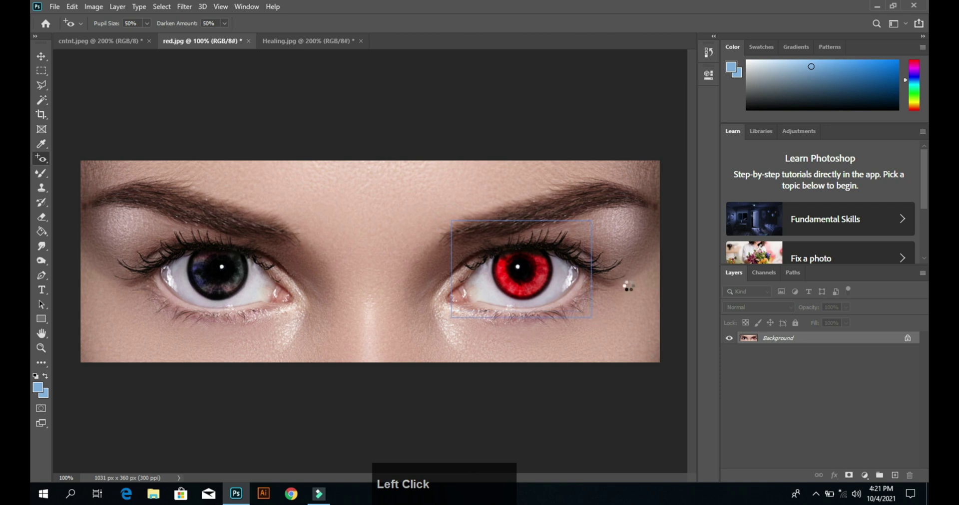
Step: Compare the original Open state in the history with the last Red Eye Removal state, and return to the corrected eyes
left_click(351, 215, "alt")
left_click(708, 53)
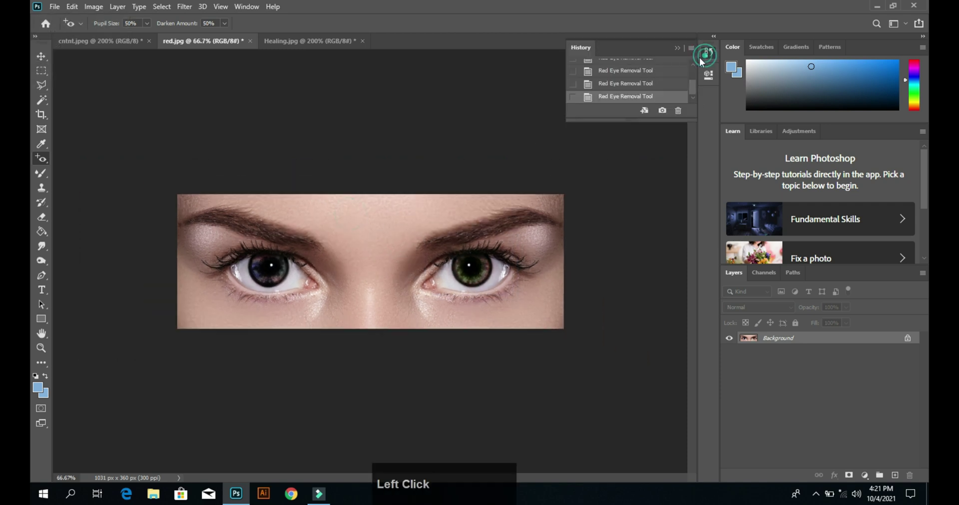
scroll(640, 81, "up", 1)
left_click(634, 73)
scroll(635, 75, "down", 2)
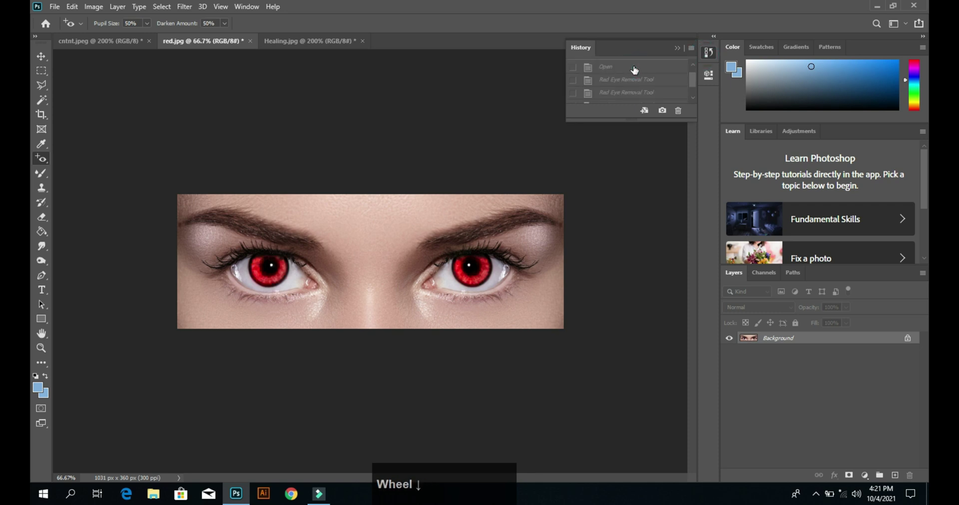
left_click(634, 98)
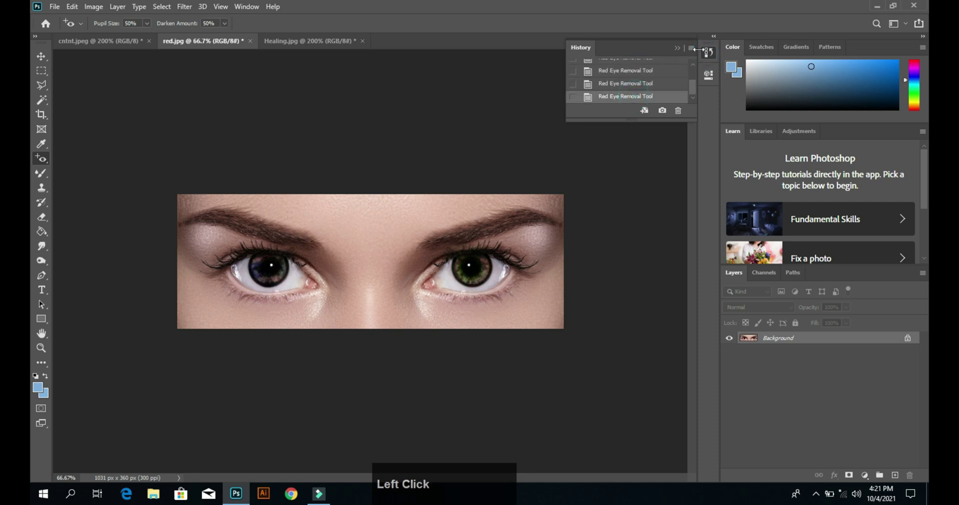
left_click(680, 49)
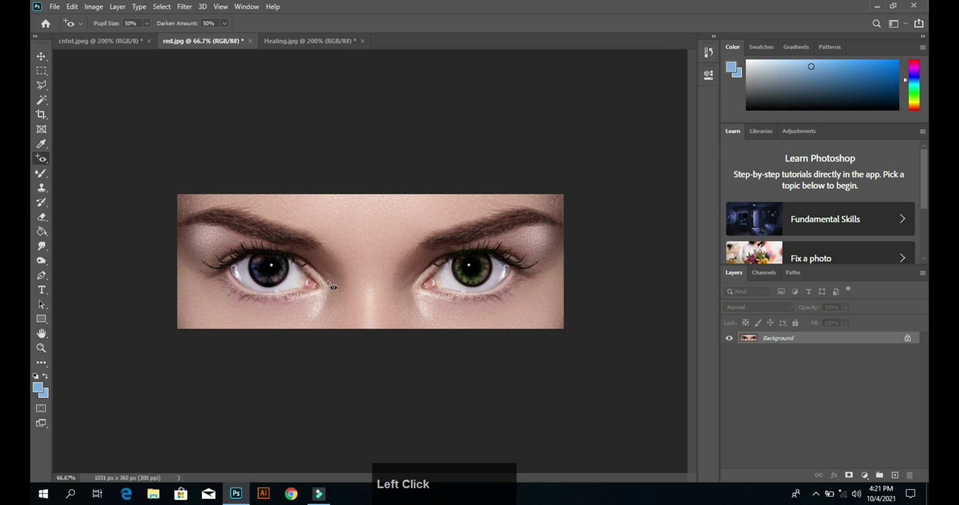